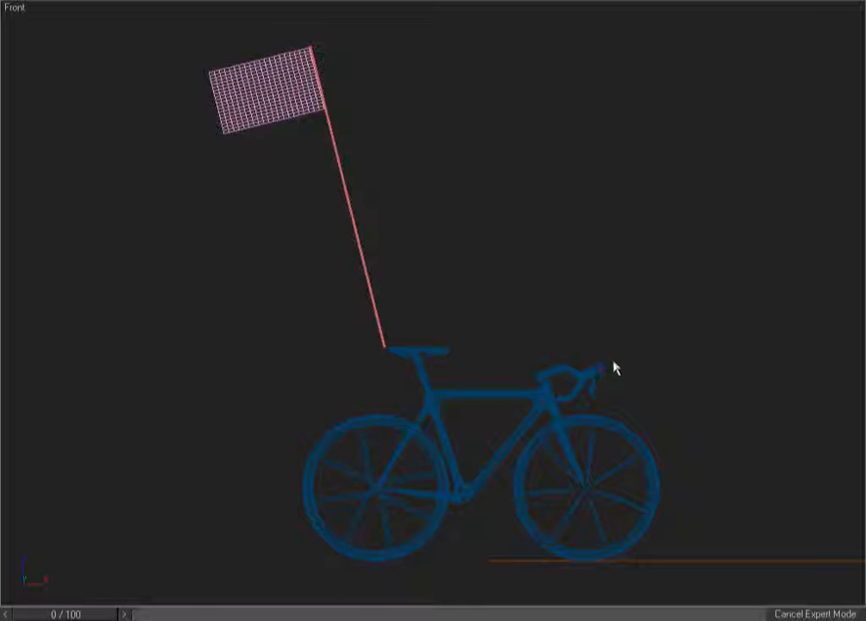
Preview the bicycle's motion along the timeline and frame the bicycle with its flag in the front view
alt+middle_drag(511, 402, 281, 452)
drag(86, 616, 74, 597)
key(f)
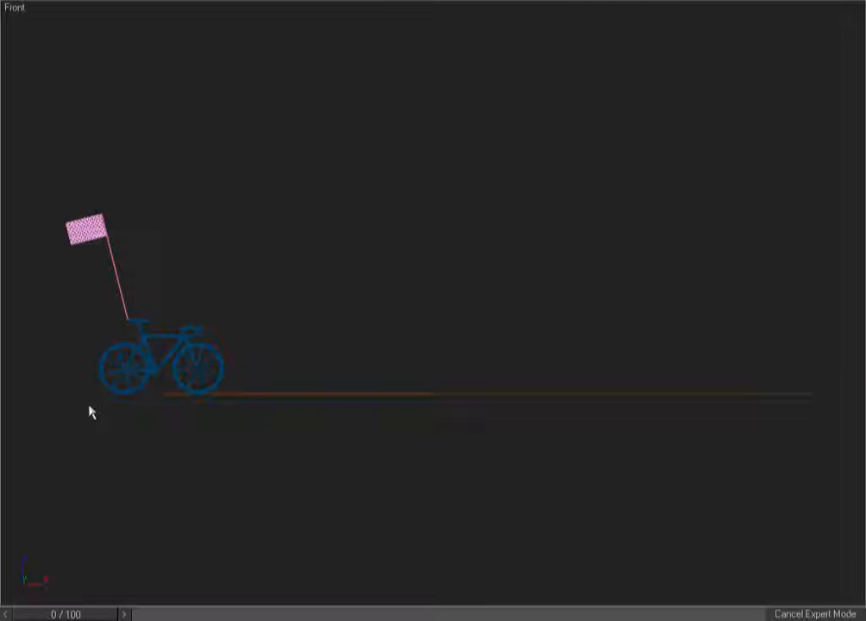
key(z)
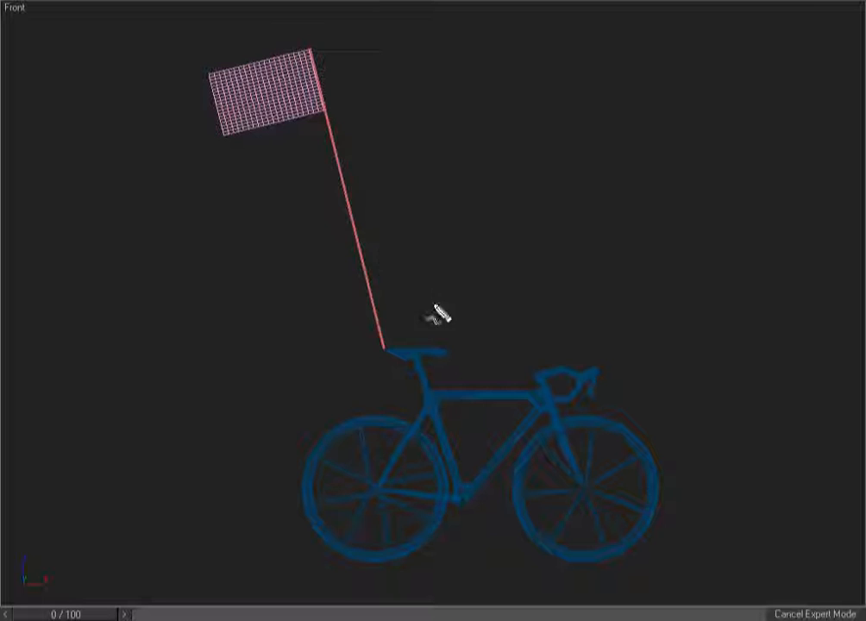
mouse_move(390, 347)
mouse_down()
mouse_move(393, 322)
mouse_move(325, 48)
mouse_up()
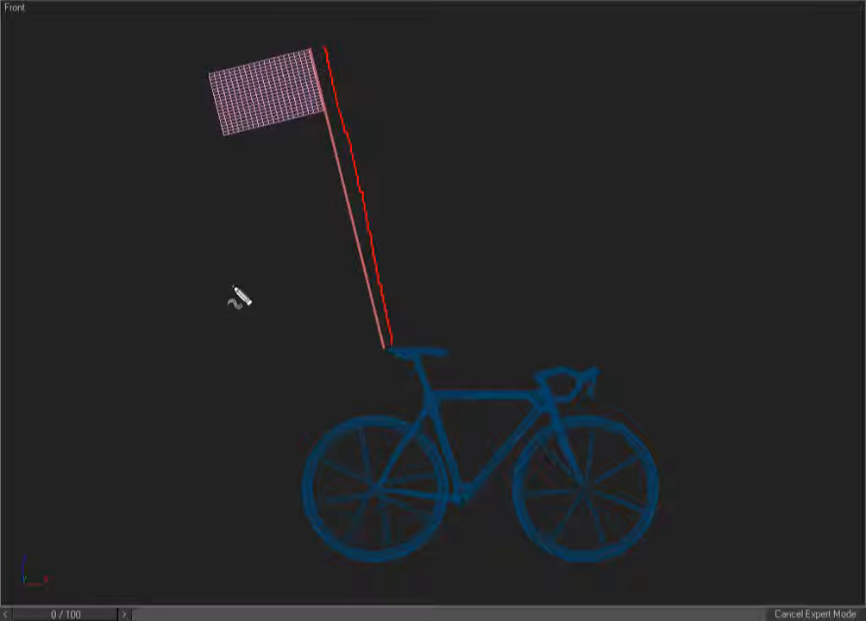
mouse_move(324, 115)
mouse_down()
mouse_move(220, 136)
mouse_move(208, 88)
mouse_move(321, 54)
mouse_move(336, 123)
mouse_up()
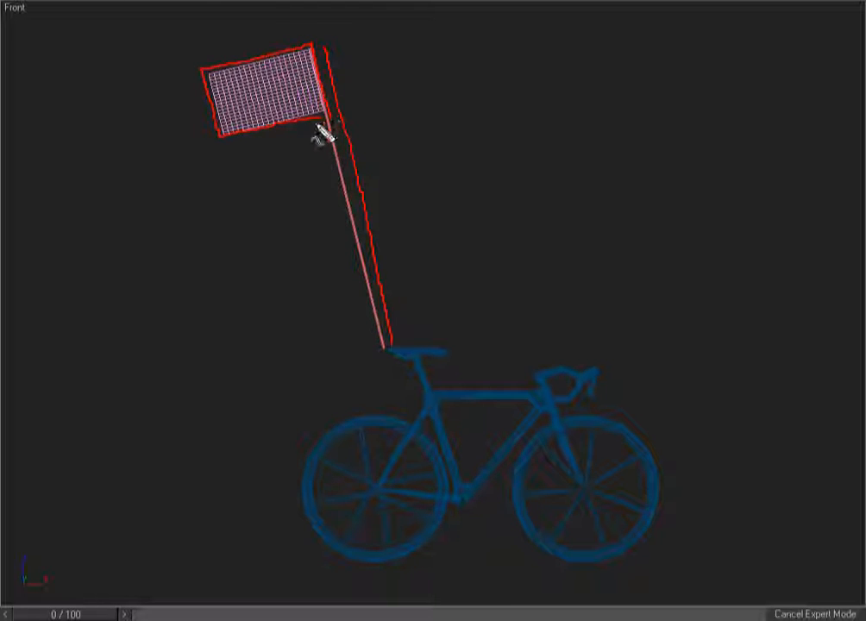
key(Escape)
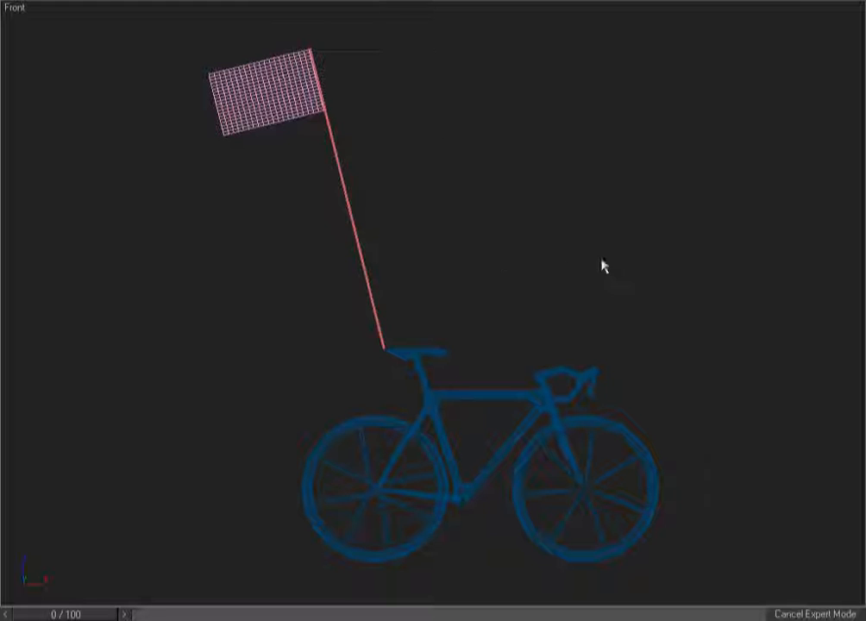
Create a point attached to the bicycle frame's surface at the rear edge of the saddle, beside the flag pole's base
click(365, 266)
key(u)
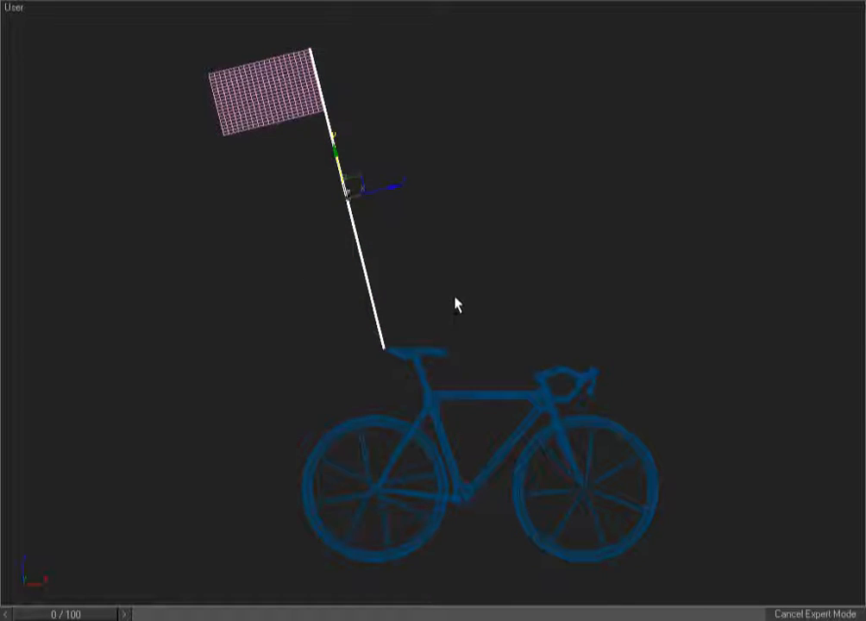
alt+middle_drag(458, 304, 422, 345)
key(ctrl+w)
drag(430, 315, 348, 391)
right_click(452, 225)
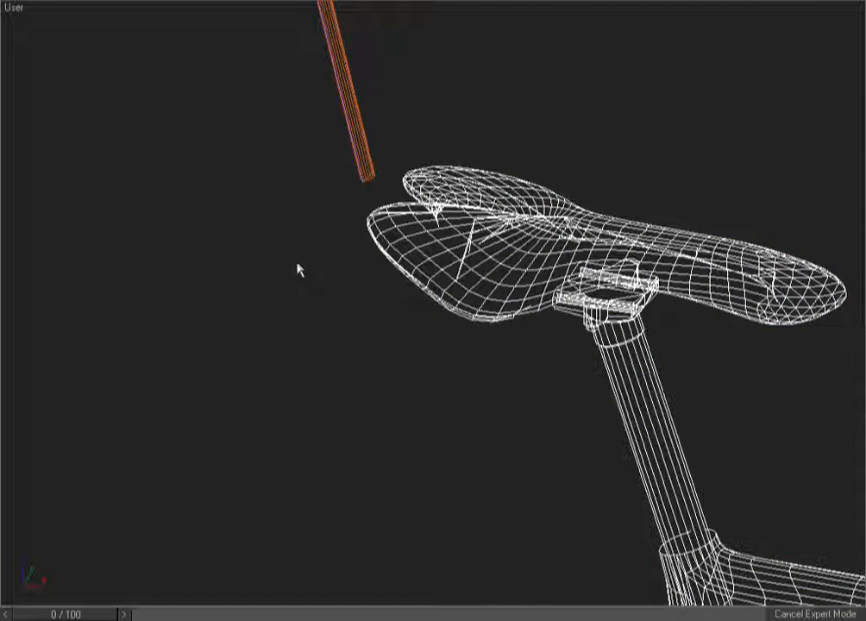
right_click(298, 269)
mouse_move(483, 294)
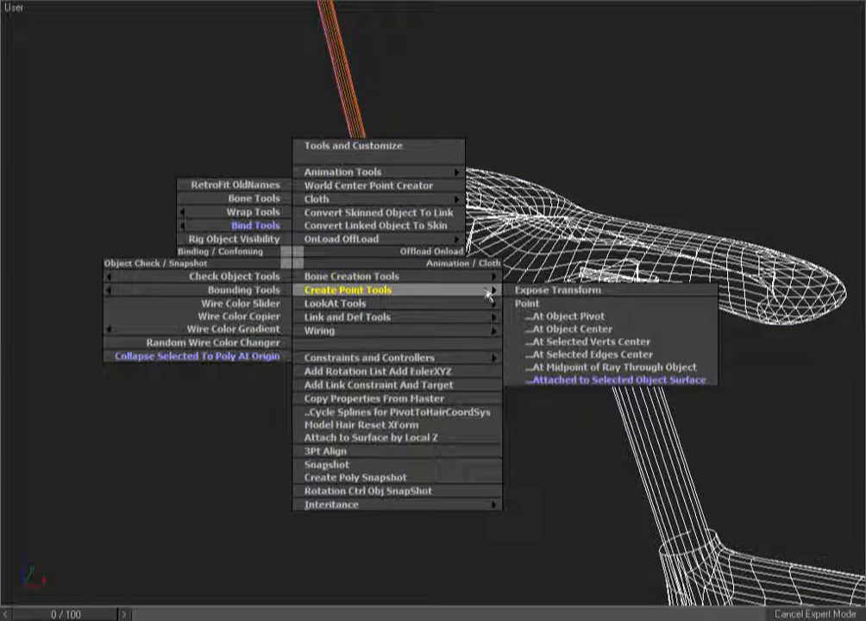
click(528, 380)
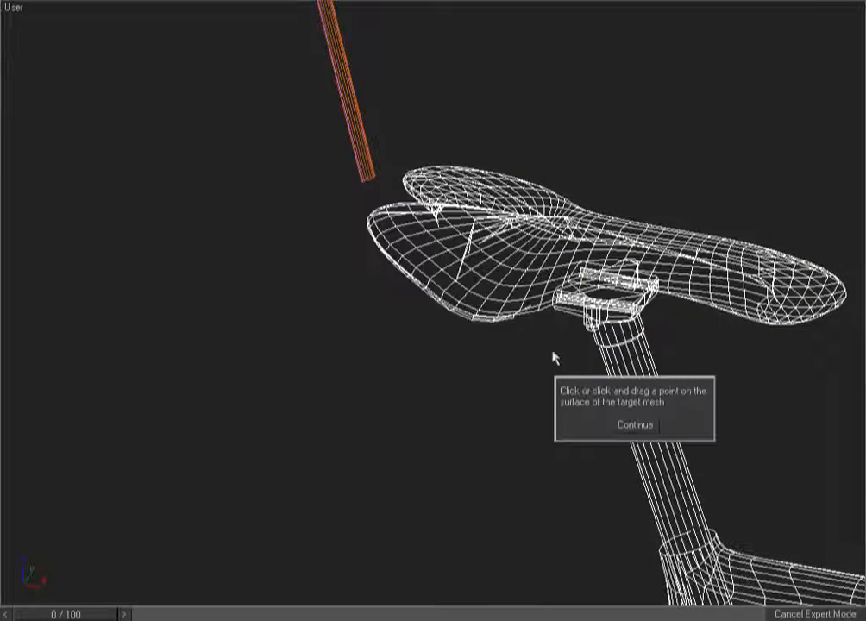
click(634, 426)
click(386, 196)
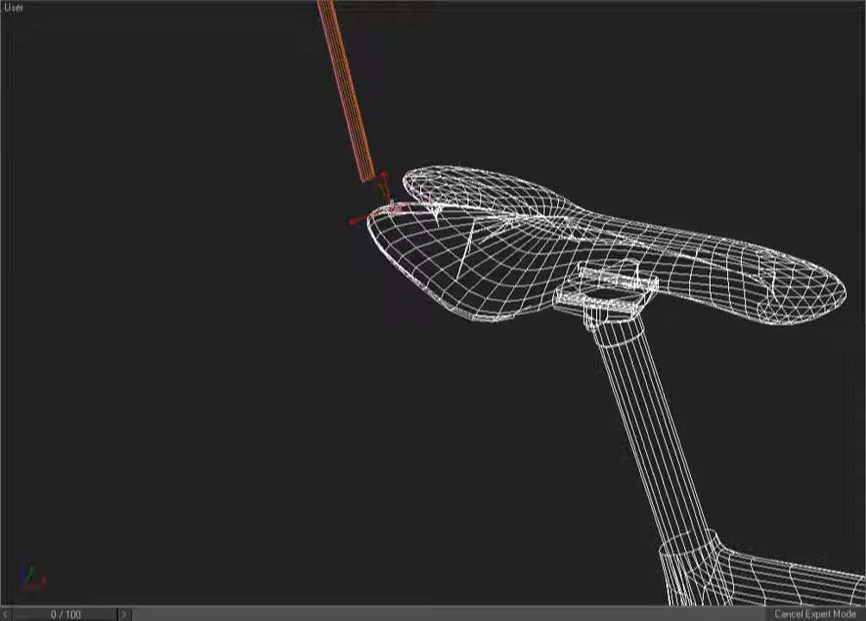
right_click(393, 148)
click(389, 206)
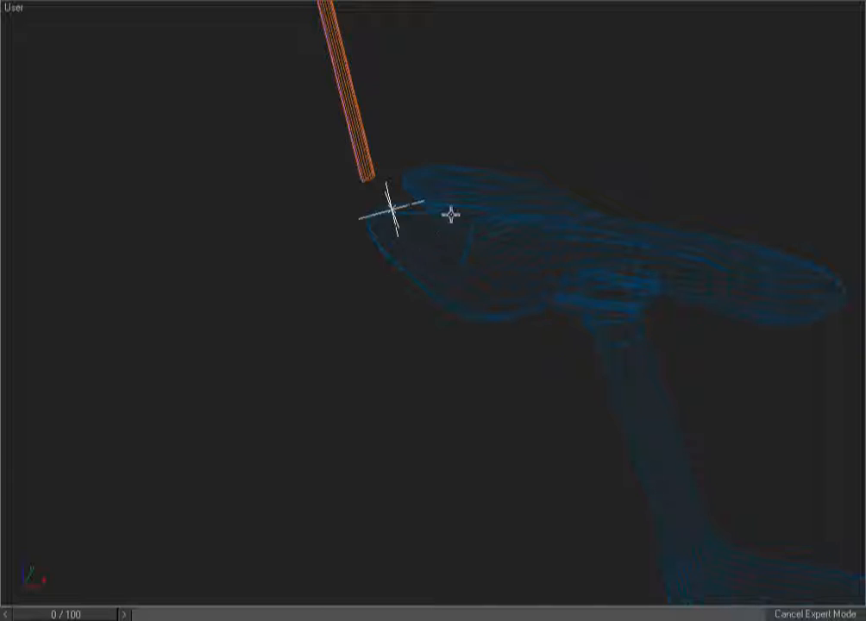
Examine the flag pole's cylinder, its inner plane and the saddle point close up at the pole's lower end
click(362, 182)
alt+middle_drag(327, 226, 455, 176)
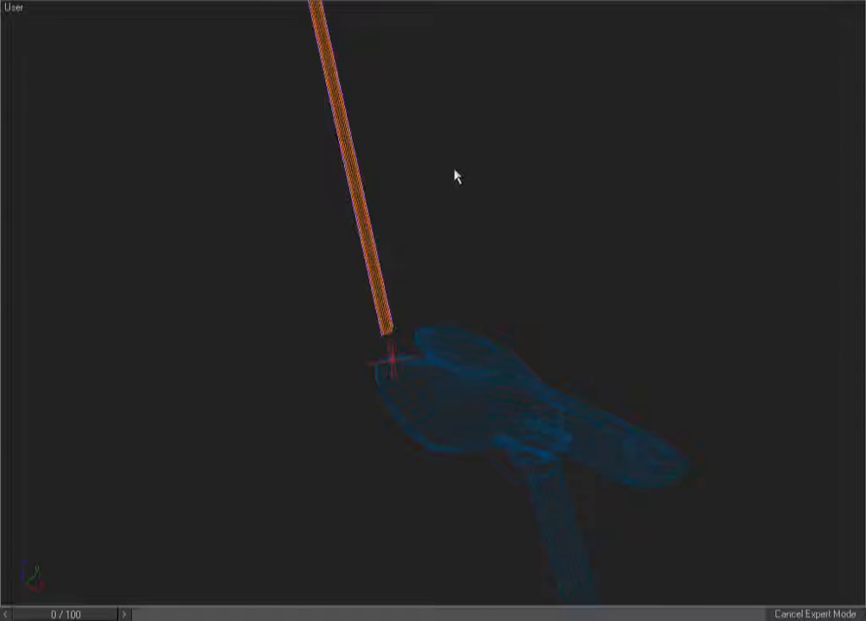
key(f)
scroll(360, 362, up, 5)
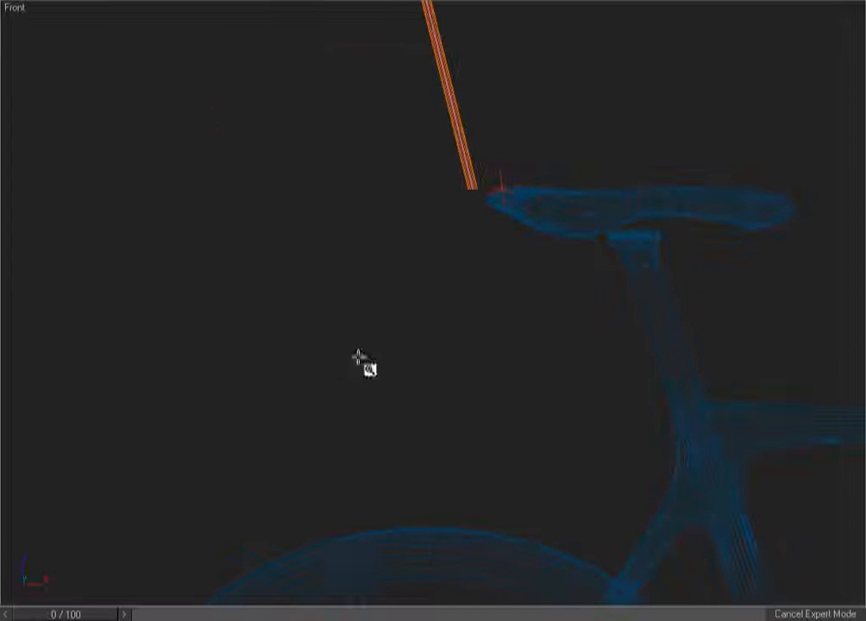
click(474, 186)
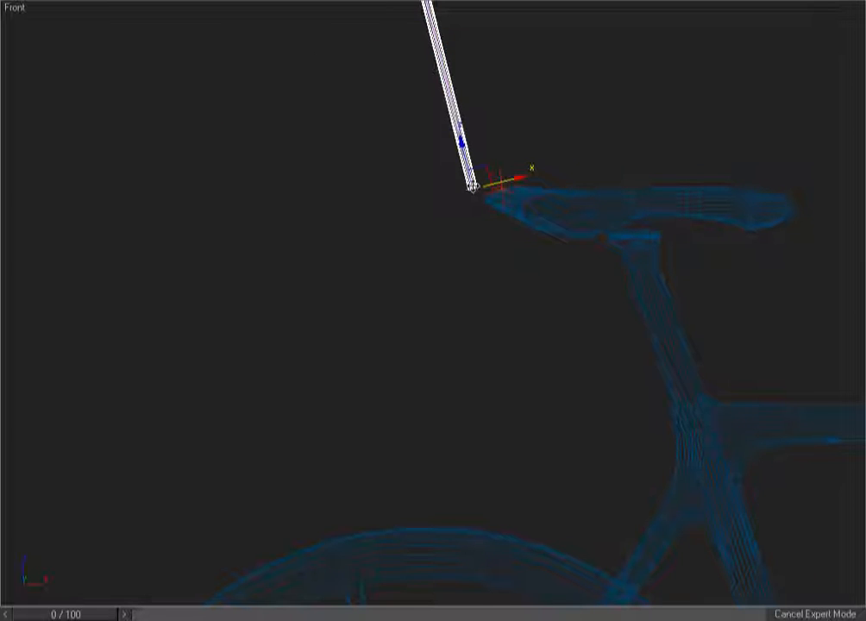
alt+middle_drag(473, 186, 416, 207)
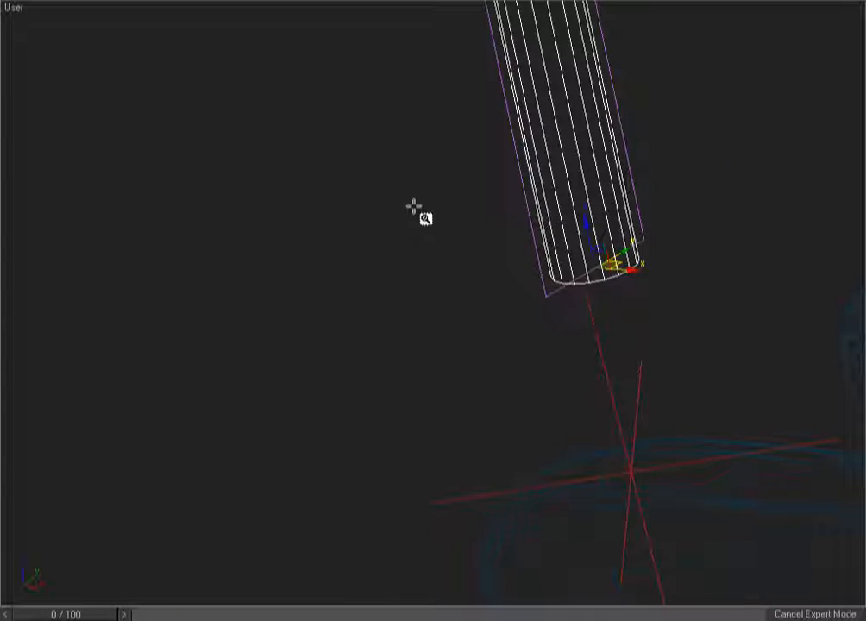
Set the length segments of the plane inside the flag pole to 4
scroll(543, 291, down, 10)
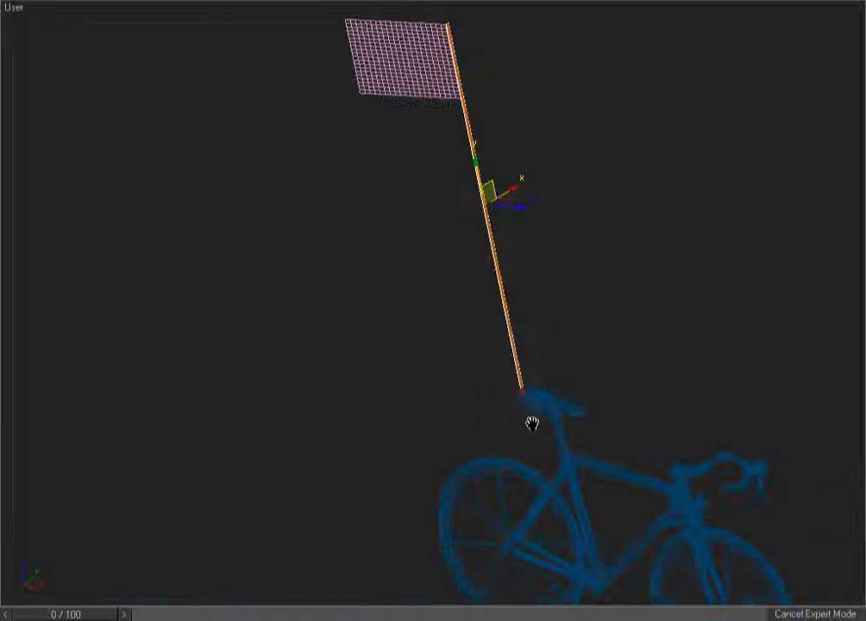
key(3)
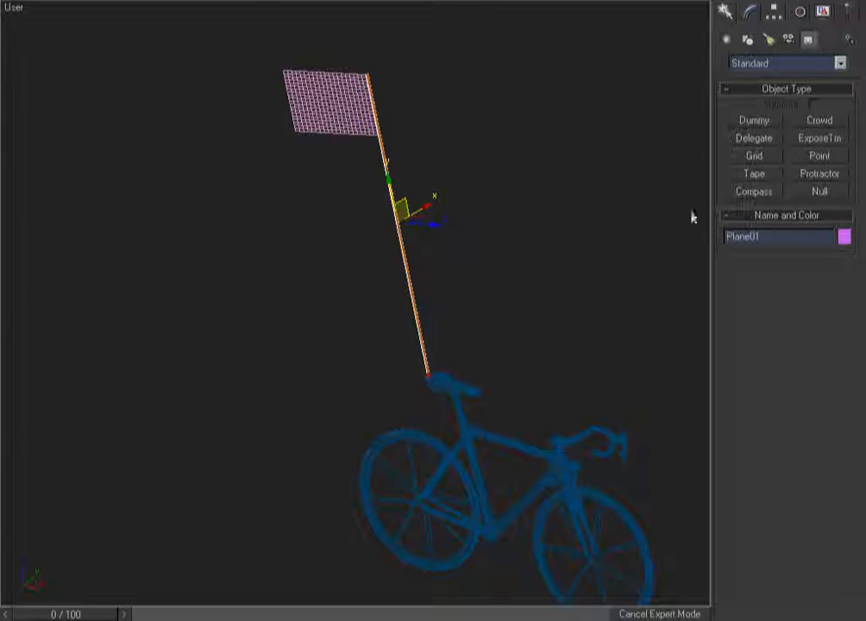
click(750, 14)
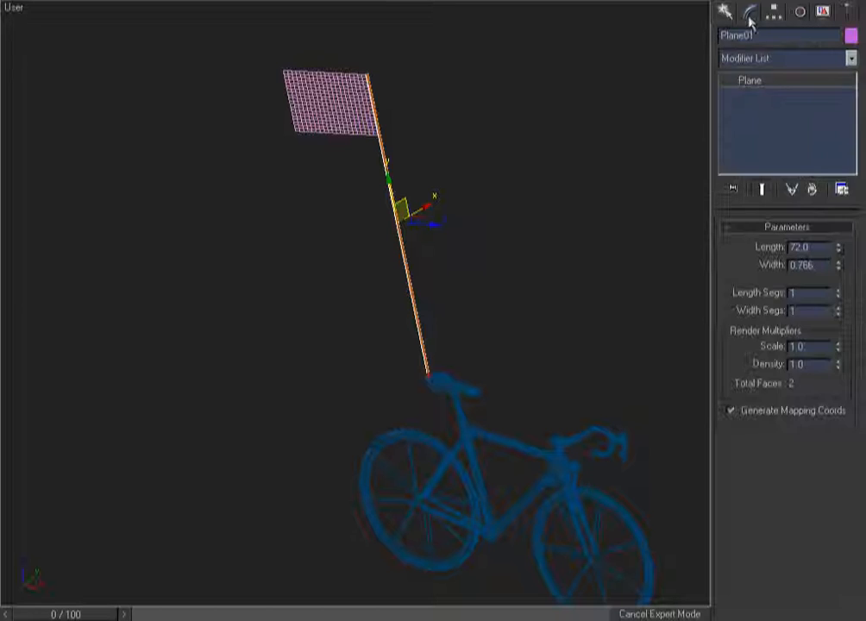
click(838, 290)
key(ctrl+z)
key(ctrl+w)
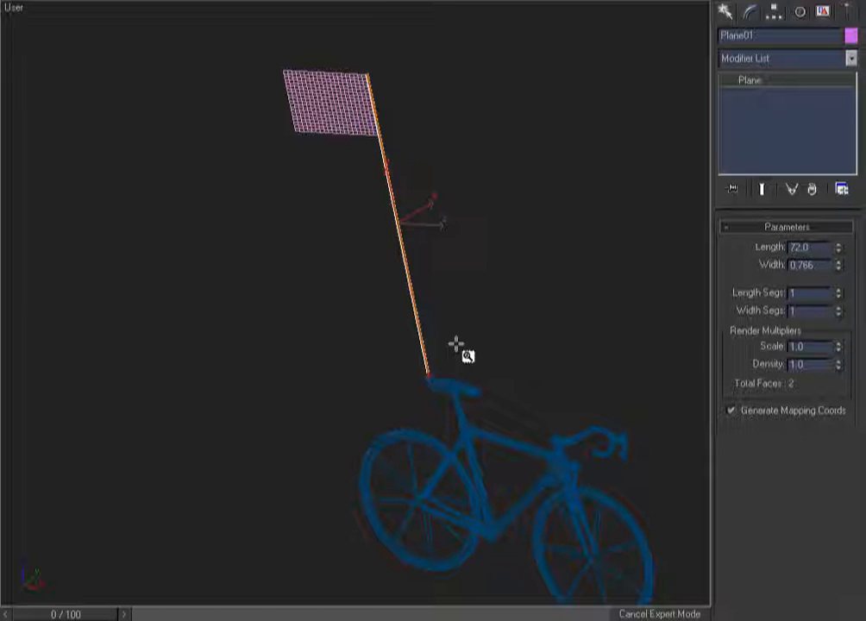
drag(452, 337, 365, 401)
click(838, 308)
click(838, 313)
click(838, 292)
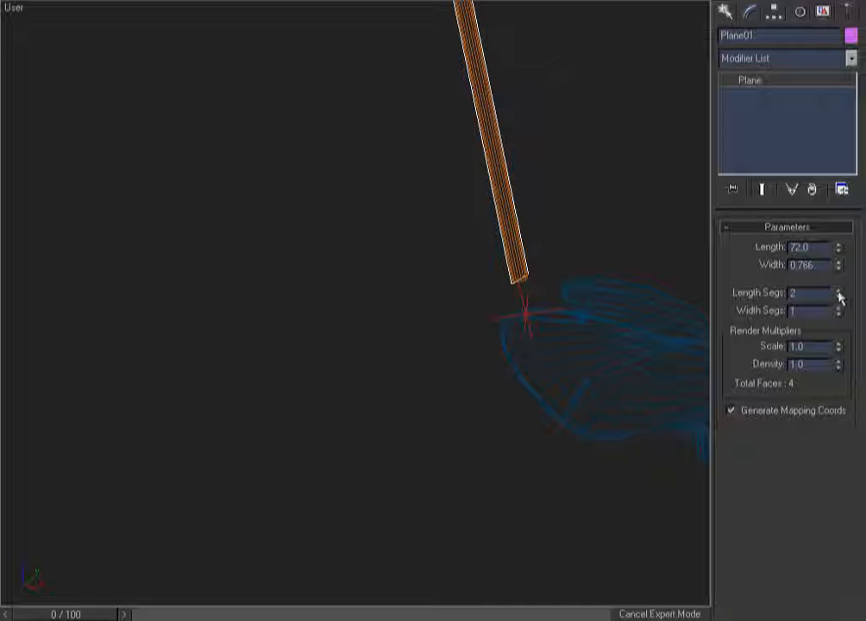
right_click(451, 331)
click(837, 290)
Bind the plane inside the flag pole to the saddle's surface-attached point through a Skin modifier
key(f)
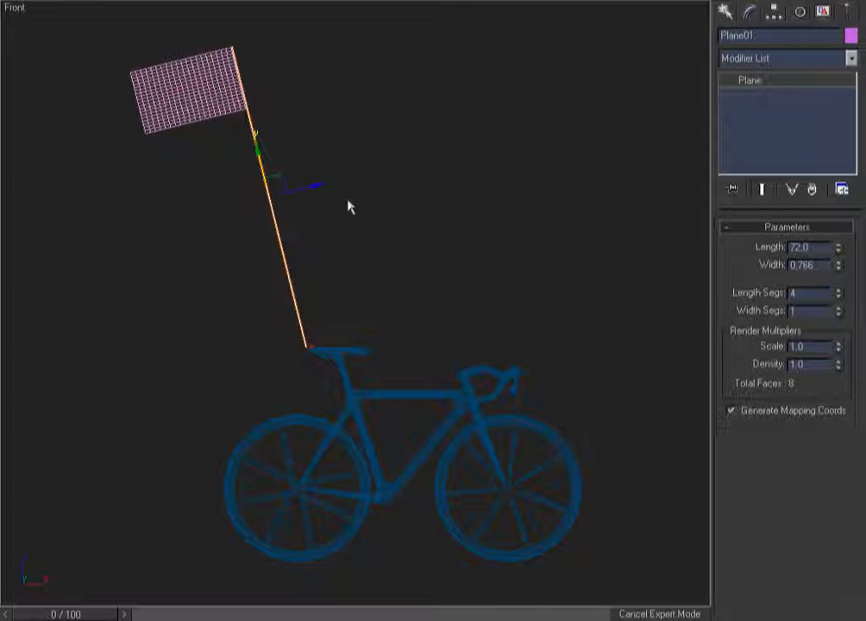
click(331, 246)
scroll(333, 326, up, 10)
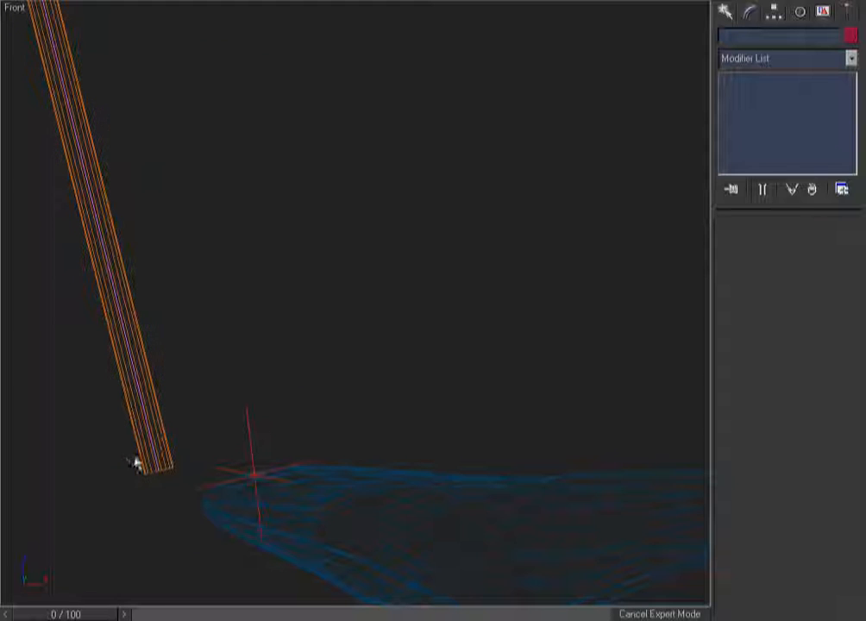
click(155, 452)
alt+middle_drag(169, 458, 199, 447)
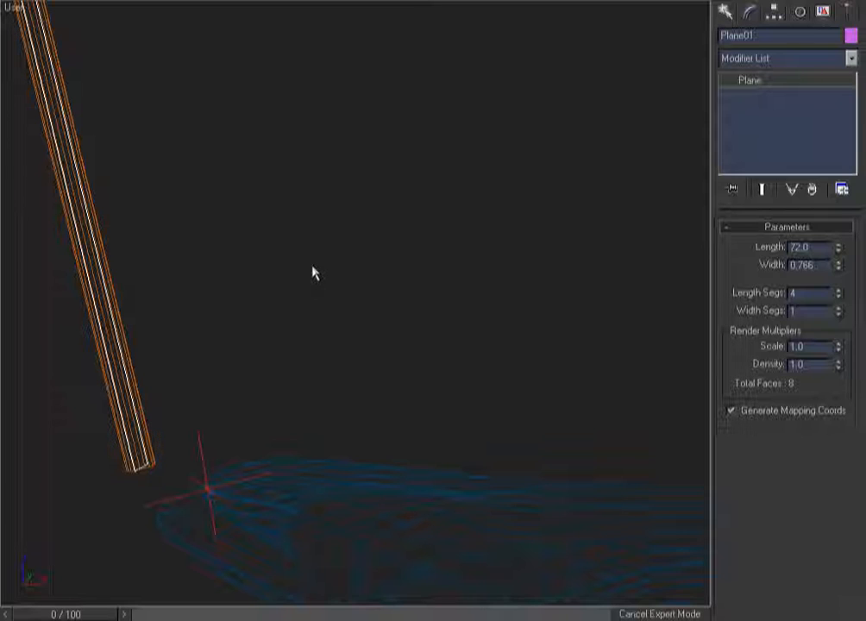
click(198, 441)
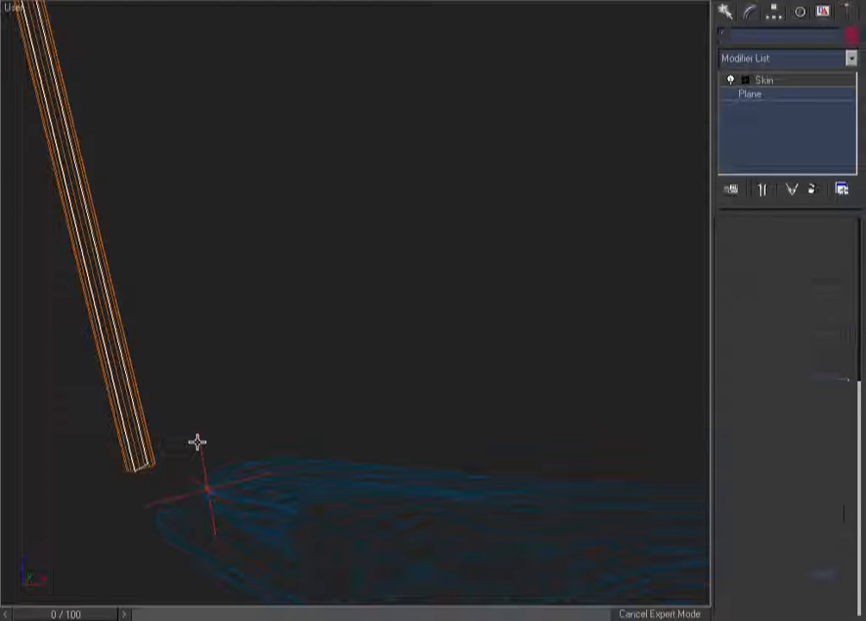
click(296, 381)
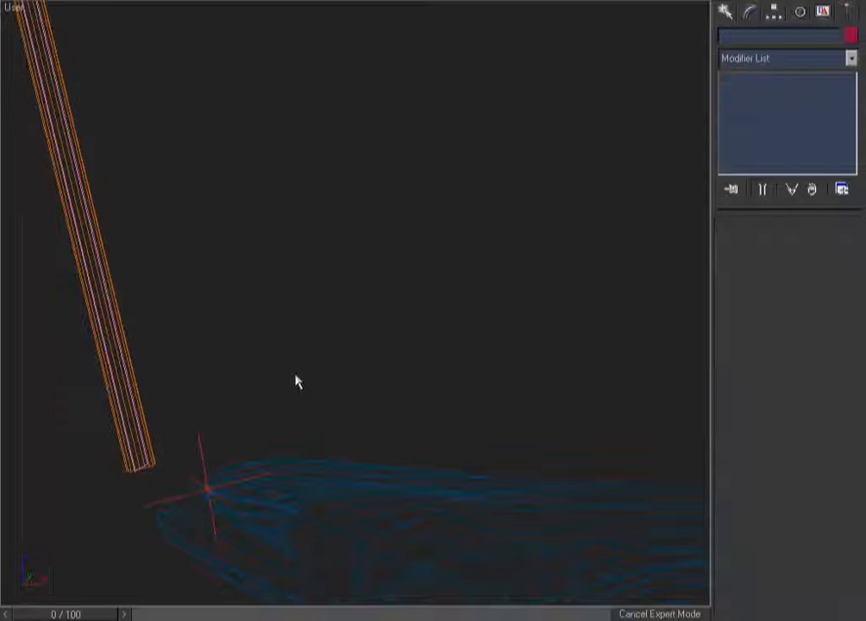
click(134, 471)
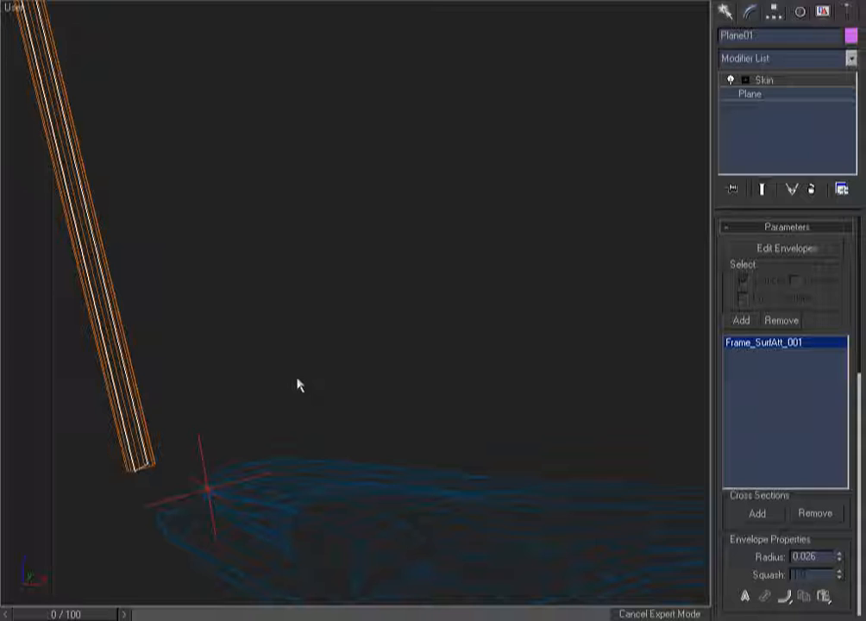
Check how the flag pole's plane moves with the bicycle over the first frames of the animation
scroll(297, 379, down, 3)
middle_drag(297, 379, 349, 357)
key(f)
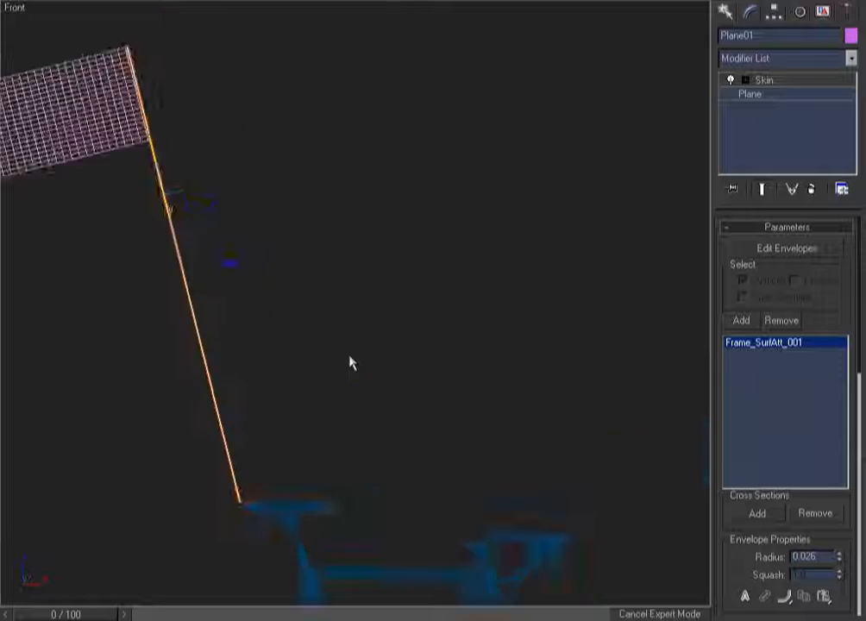
key(ctrl+alt+z)
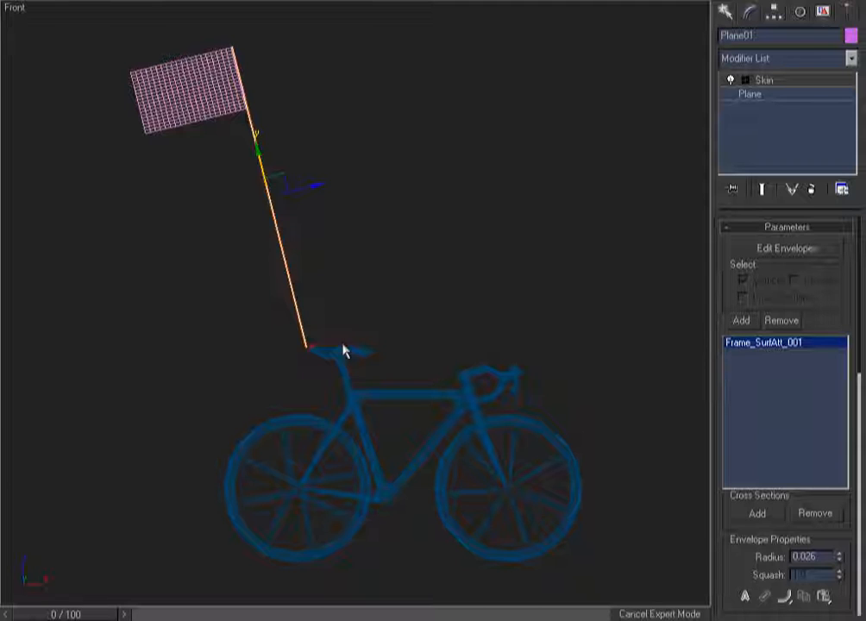
click(323, 322)
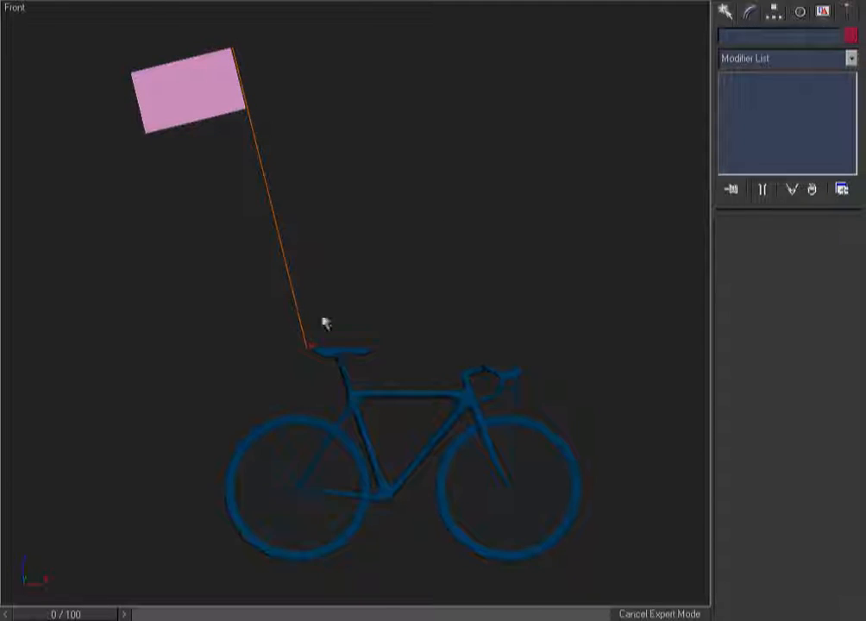
mouse_move(97, 615)
mouse_down()
mouse_move(259, 614)
mouse_move(109, 614)
mouse_up()
alt+middle_drag(213, 543, 230, 511)
key(z)
drag(119, 616, 99, 614)
key(f)
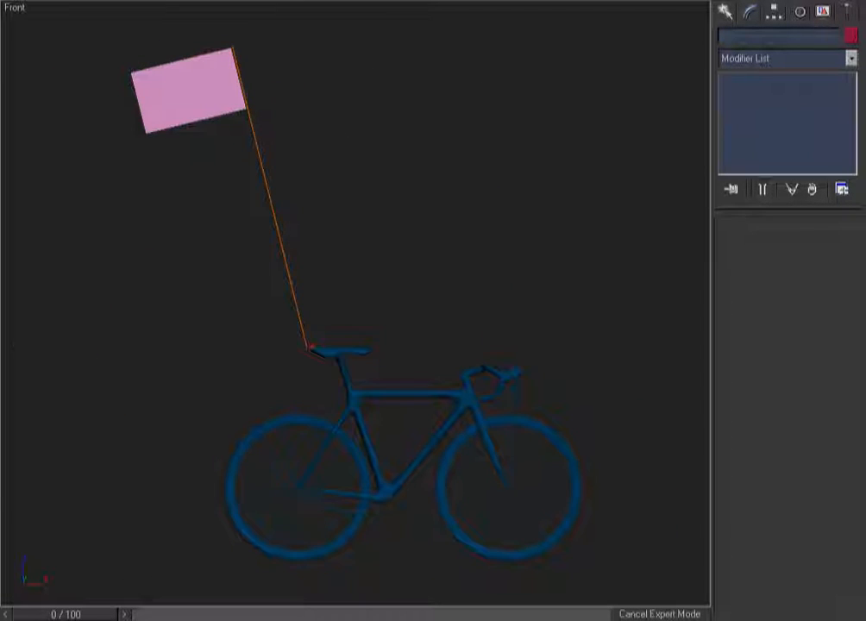
Examine the flag pole's base and the saddle point in shaded and wireframe display
key(ctrl+w)
drag(373, 269, 231, 394)
key(F3)
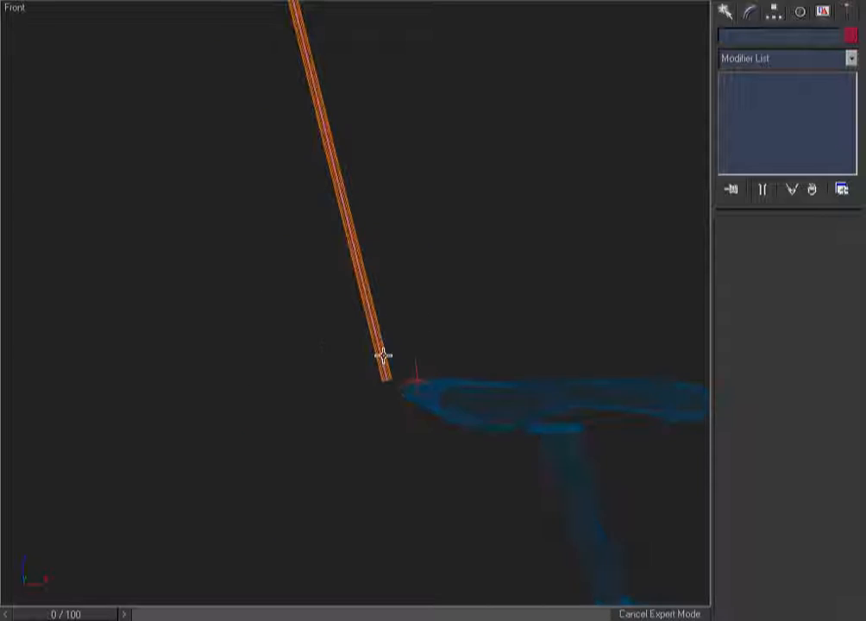
click(384, 356)
alt+middle_drag(459, 335, 407, 360)
scroll(422, 308, down, 2)
mouse_move(422, 308)
middle_down()
mouse_move(448, 362)
mouse_move(429, 377)
middle_up()
key(F3)
scroll(428, 378, down, 2)
scroll(423, 390, up, 3)
scroll(337, 499, up, 1)
middle_drag(337, 499, 338, 221)
scroll(445, 267, up, 1)
click(457, 261)
key(F3)
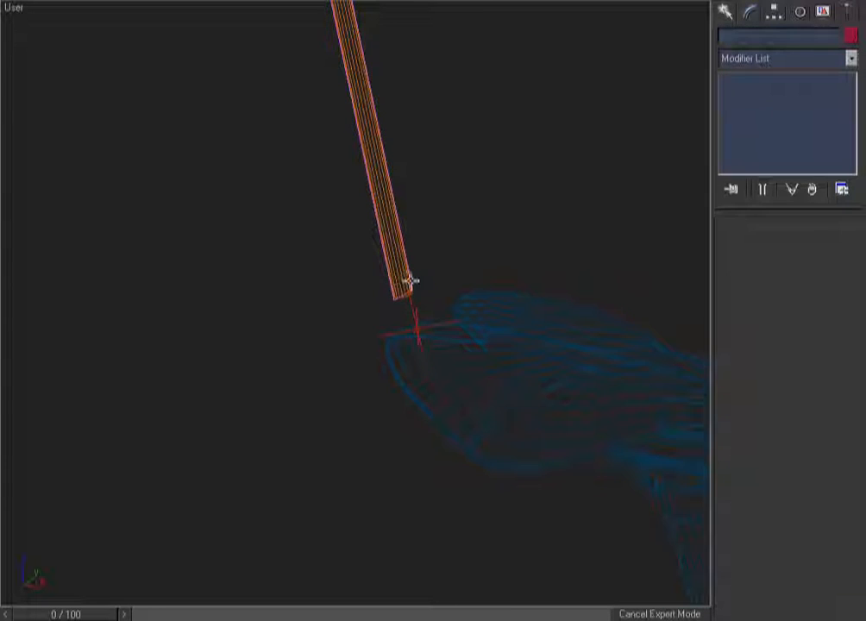
Run the surface-binding tool on the flag pole's cylinder
click(395, 279)
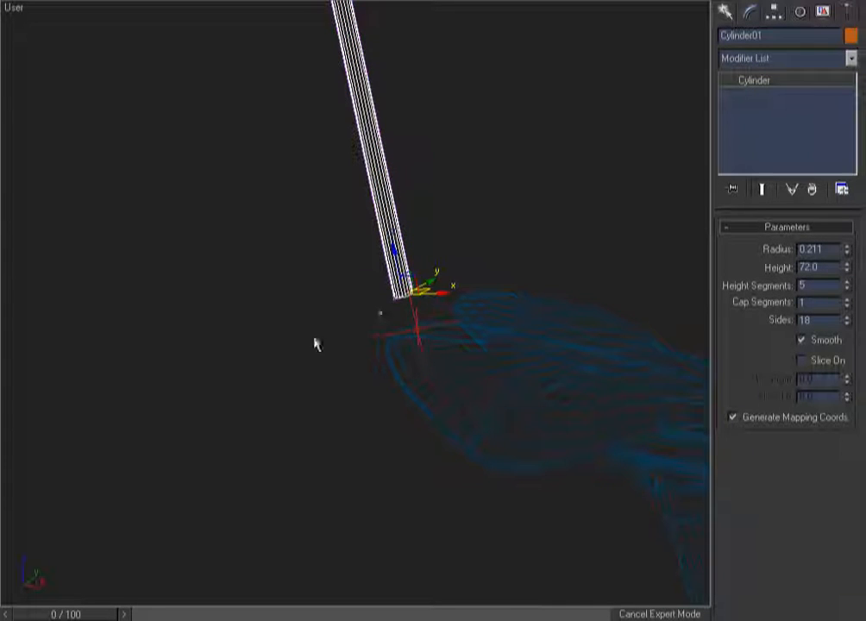
right_click(289, 238)
mouse_move(250, 201)
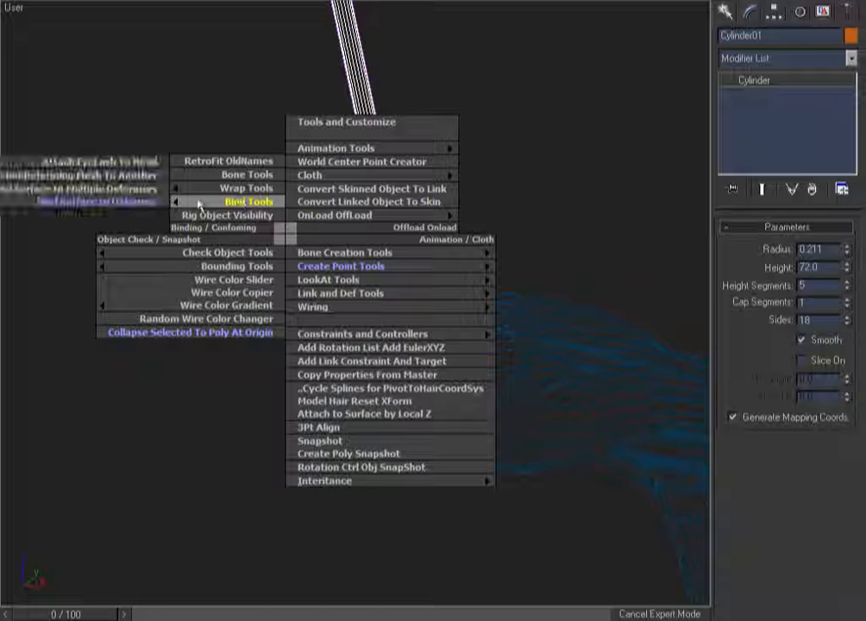
click(138, 202)
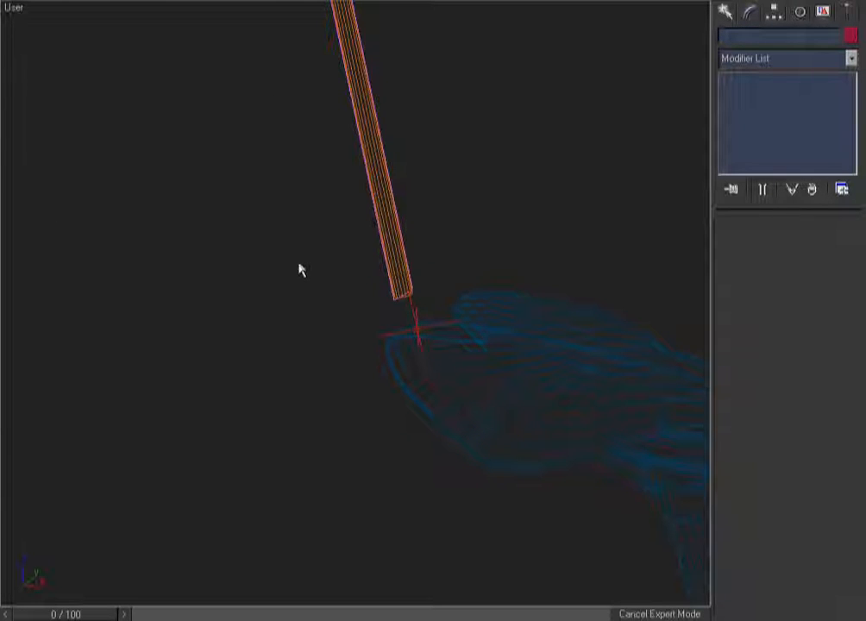
Check from the front how the flag and its pole follow the bicycle when scrubbing the animation
key(f)
scroll(298, 263, down, 4)
drag(90, 615, 52, 613)
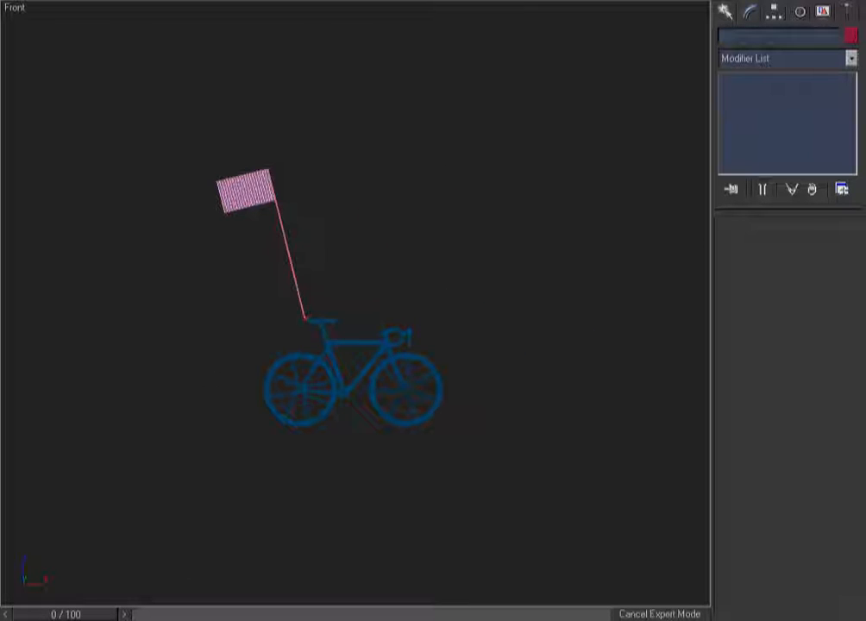
Hide the flag pole's cylinder and select the narrow plane that runs along the flag's edge
drag(298, 175, 263, 210)
mouse_move(389, 220)
alt+middle_down()
mouse_move(350, 223)
mouse_move(388, 210)
alt+middle_up()
click(295, 210)
key(ctrl+w)
drag(299, 159, 210, 226)
right_click(575, 184)
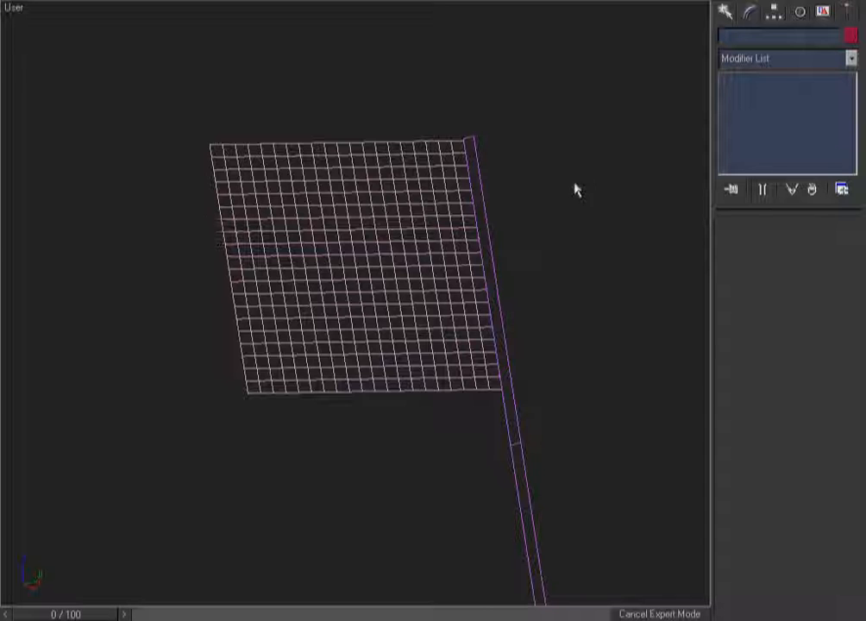
click(476, 153)
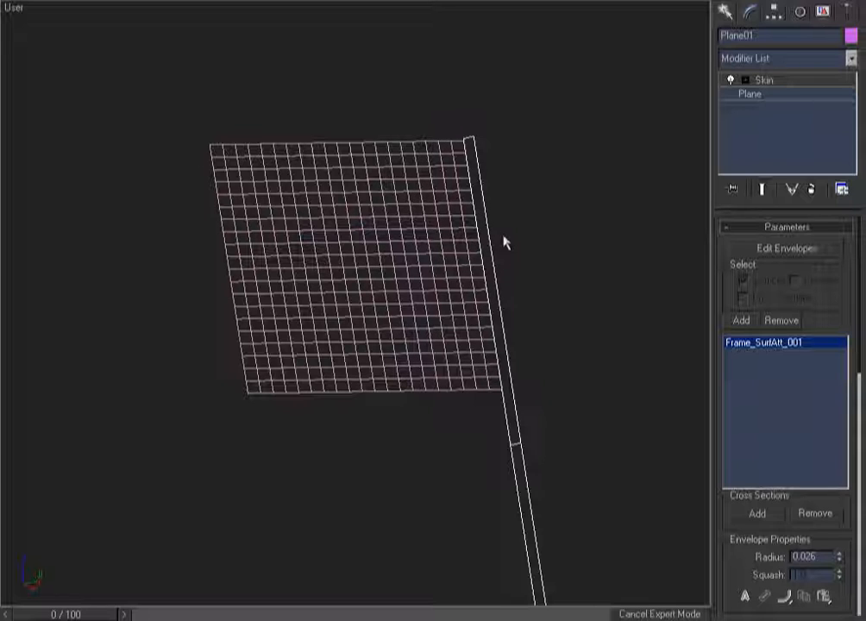
Create two points attached to the pole plane's surface, at the flag's upper and lower pole-side corners
right_click(297, 179)
mouse_move(384, 217)
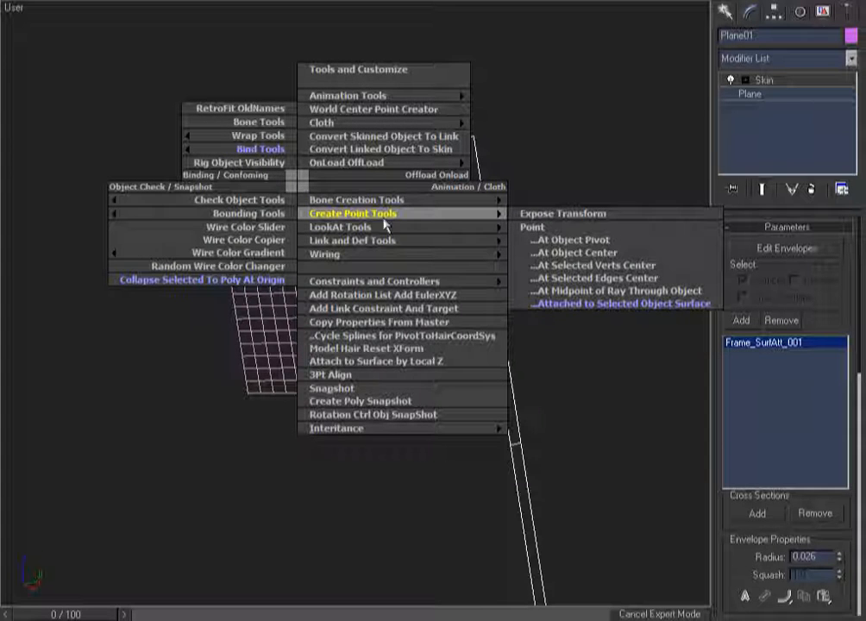
click(547, 303)
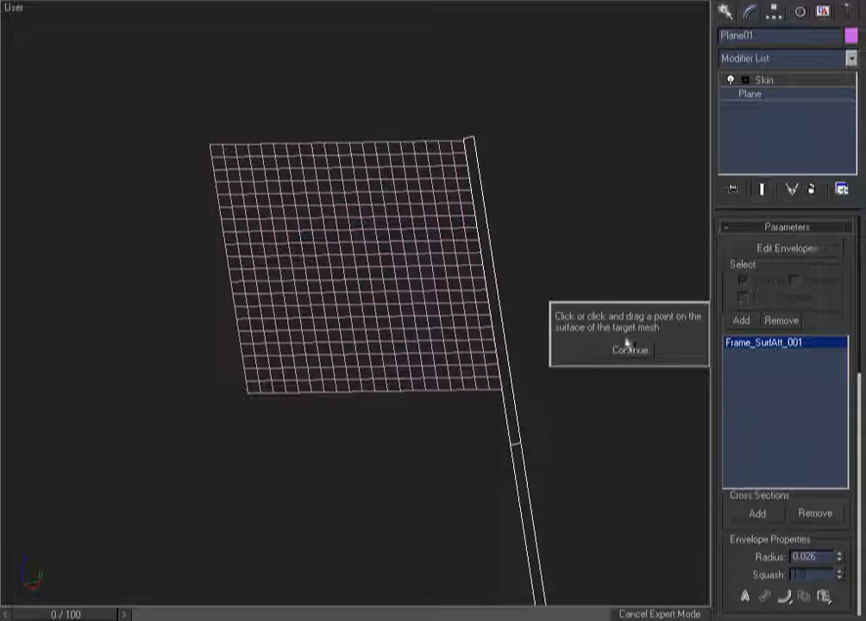
click(627, 354)
drag(472, 168, 468, 140)
click(508, 392)
drag(507, 393, 509, 388)
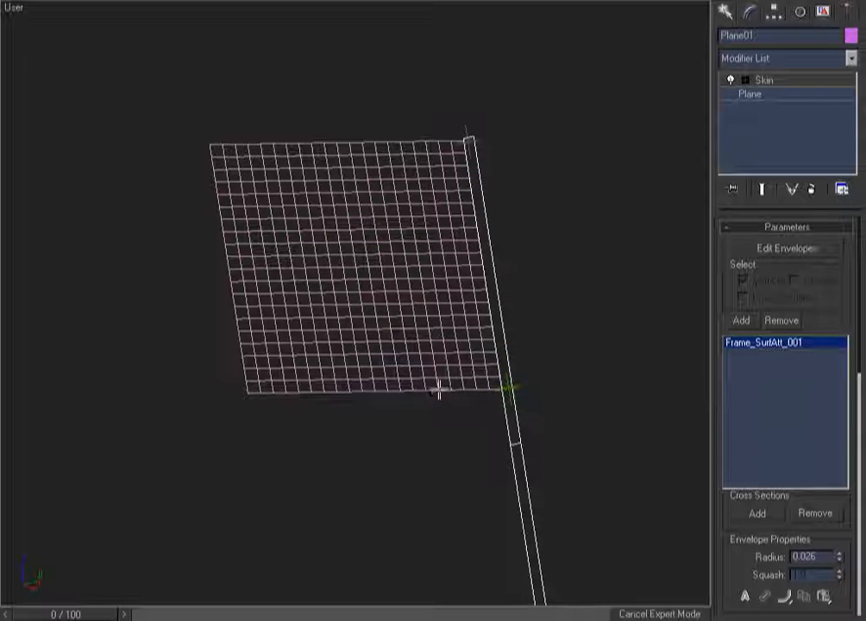
Hide the flag pole's plane, keeping the flag and its two surface-attached points in the front view
click(545, 259)
click(367, 178)
key(f)
key(ctrl+w)
drag(287, 87, 106, 230)
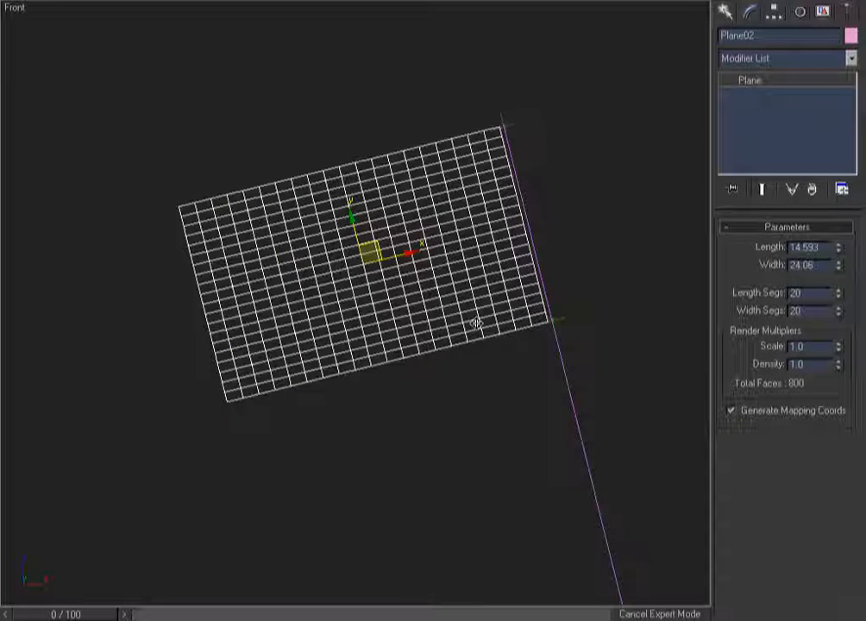
click(561, 175)
ctrl+click(561, 319)
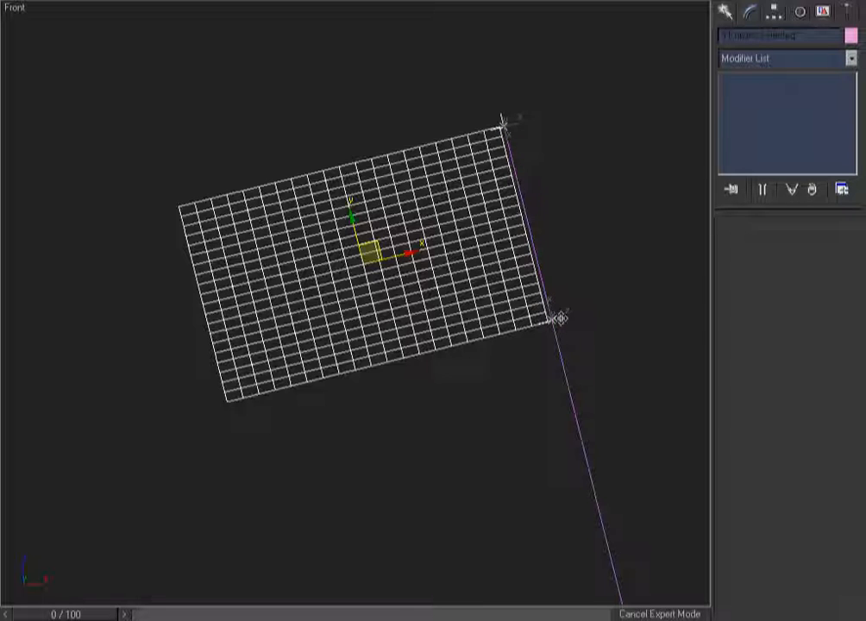
click(310, 106)
Apply a Skin modifier with initial settings to the flag, adding Plane01_SurfAtt_001 and Plane01_SurfAtt_002 as bones
click(250, 246)
right_click(250, 246)
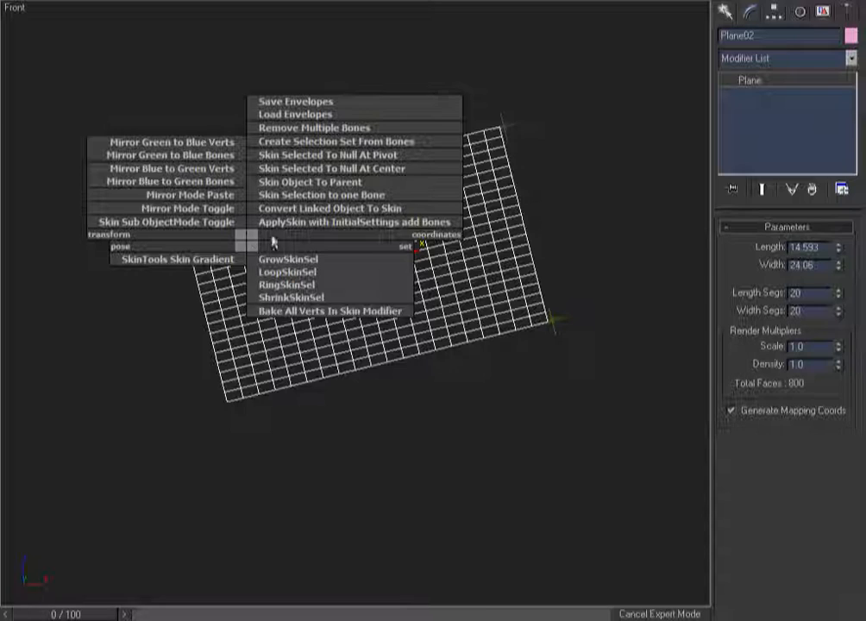
click(268, 227)
drag(293, 141, 319, 164)
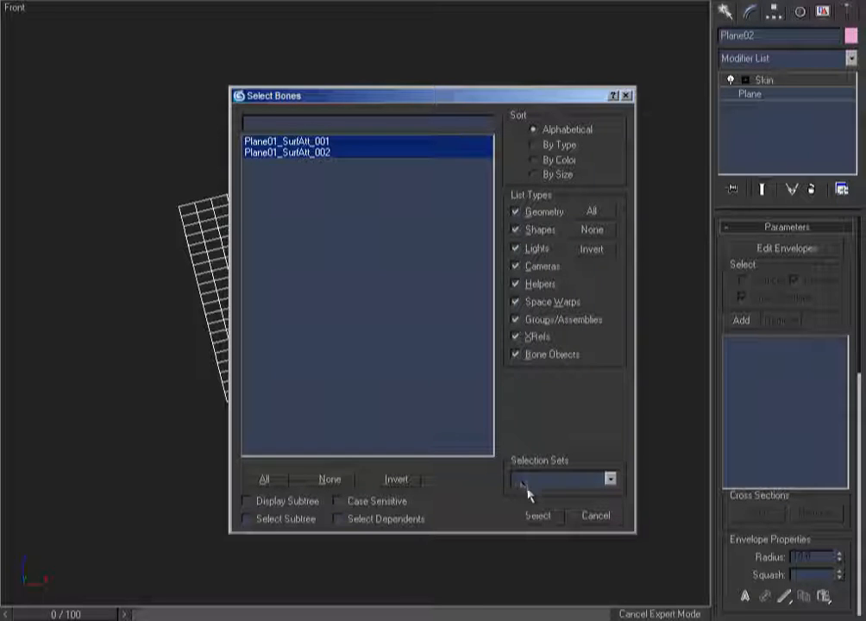
click(537, 516)
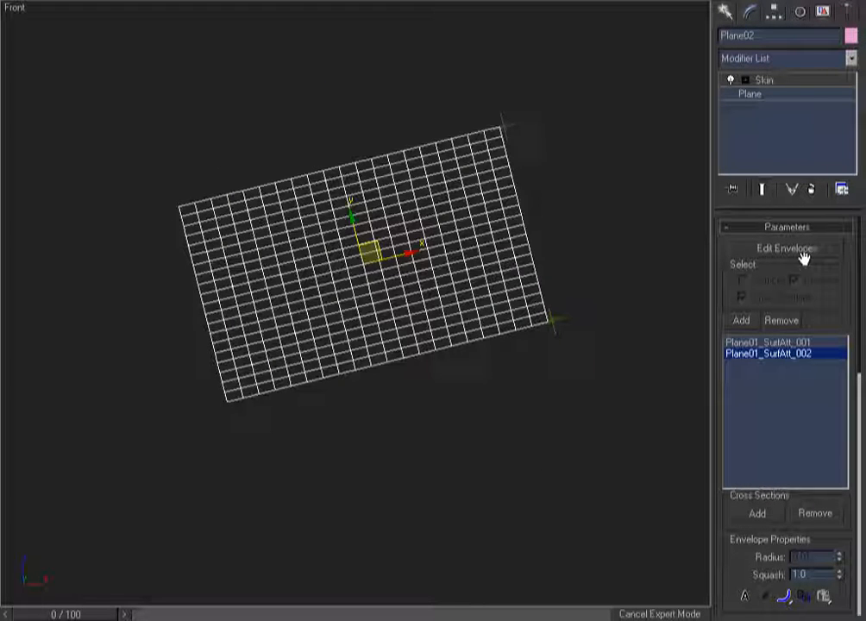
Stretch the Plane01_SurfAtt_002 skin envelope along the flag's lower edge to its free corner
click(749, 250)
mouse_move(589, 310)
mouse_down()
mouse_move(320, 407)
mouse_move(595, 326)
mouse_up()
scroll(587, 324, up, 5)
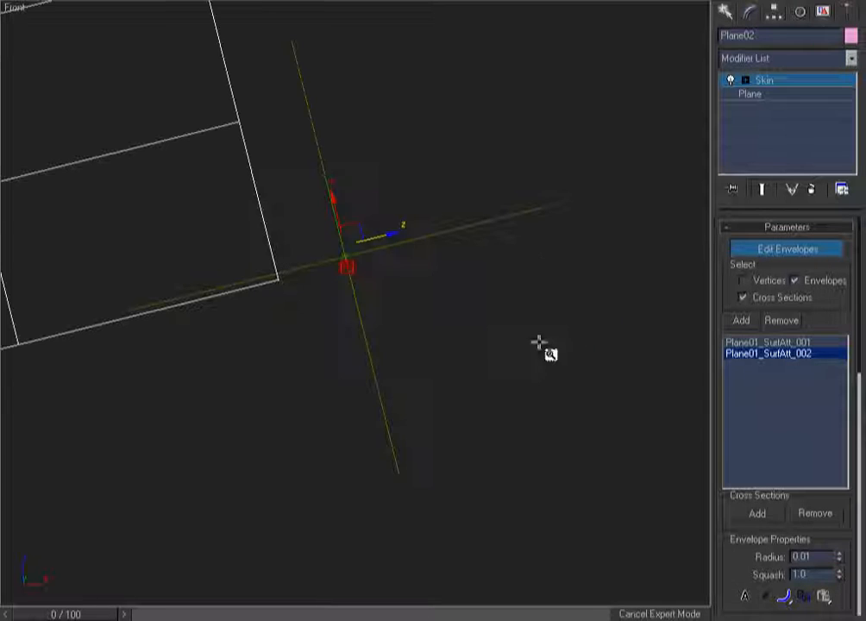
scroll(299, 312, up, 5)
scroll(475, 122, down, 8)
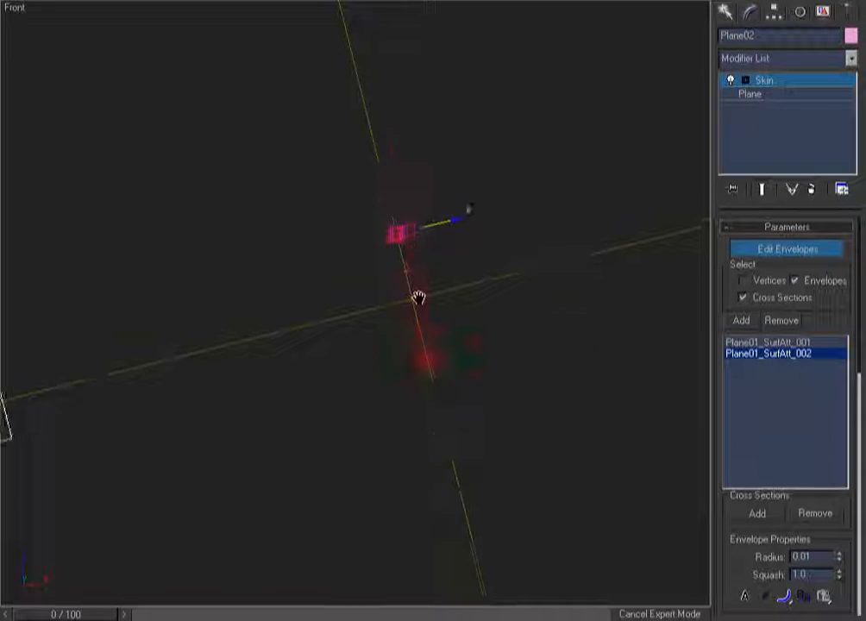
click(395, 263)
scroll(406, 320, up, 2)
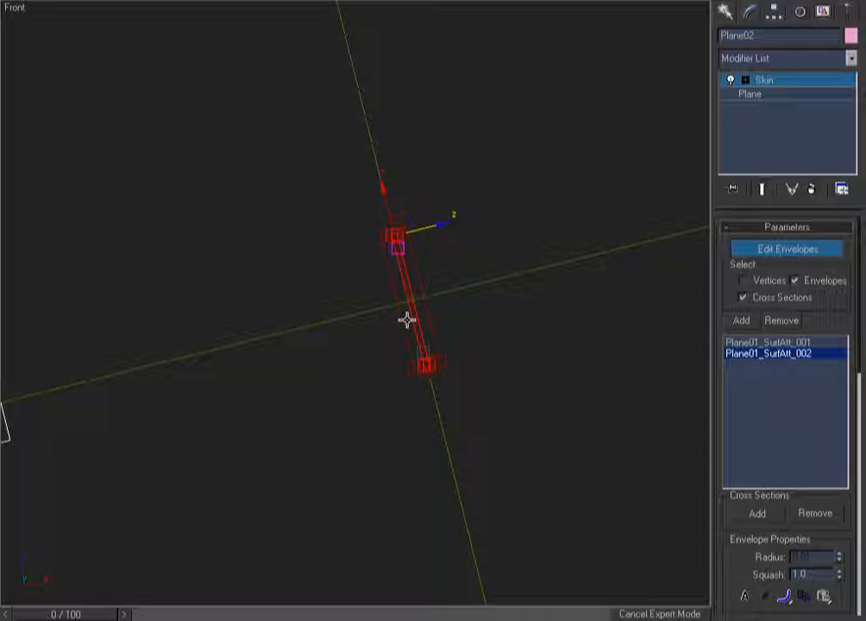
scroll(427, 291, down, 8)
drag(431, 190, 274, 226)
scroll(286, 226, up, 5)
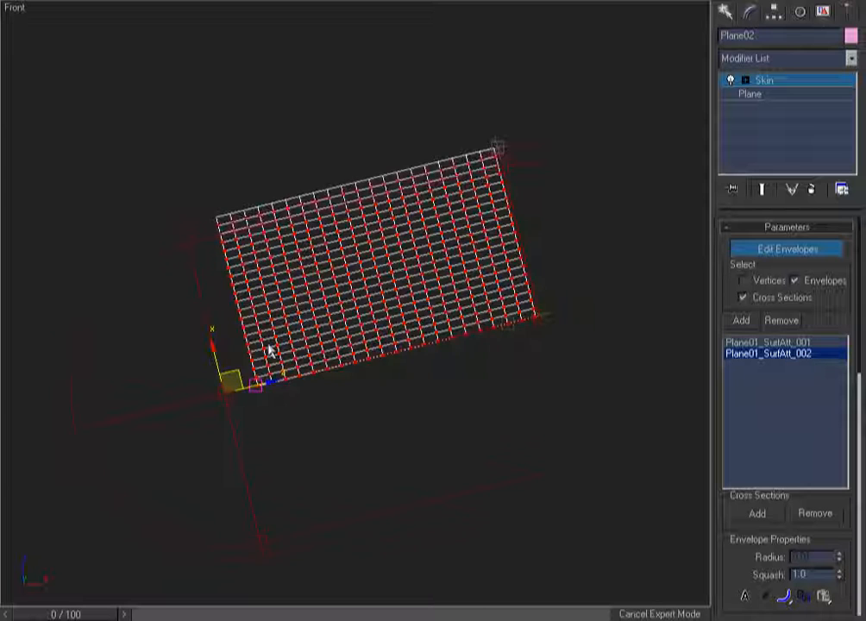
Stretch the Plane01_SurfAtt_001 skin envelope along the flag's upper edge to its free corner
key(ctrl+w)
drag(518, 127, 479, 174)
click(363, 279)
key(shift+z)
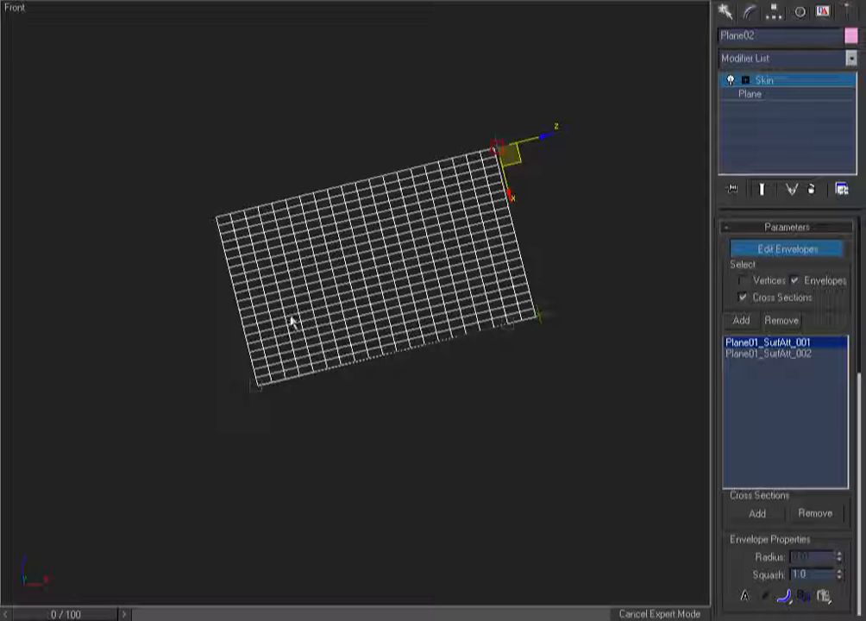
drag(520, 157, 231, 228)
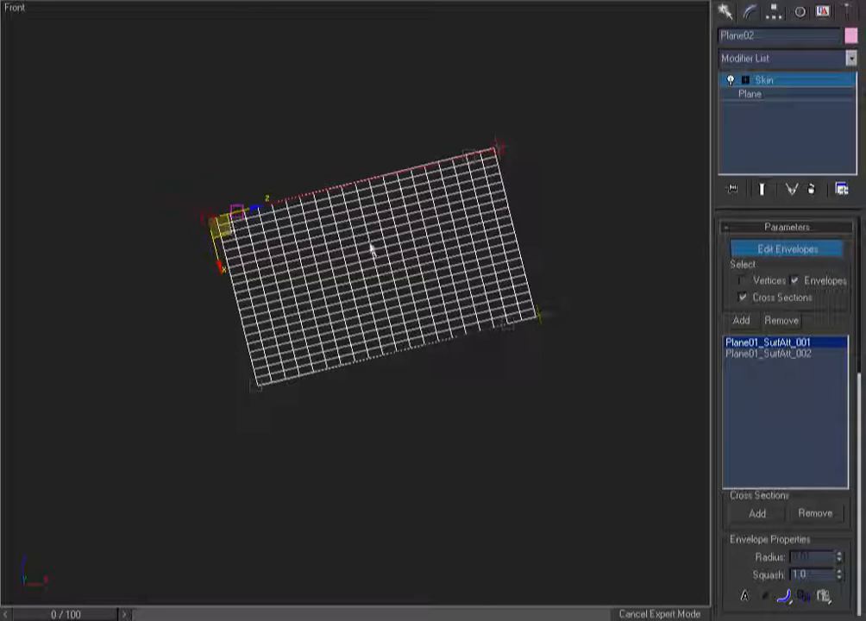
Compare the weights of both flag envelopes in shaded display, and leave envelope editing
click(441, 338)
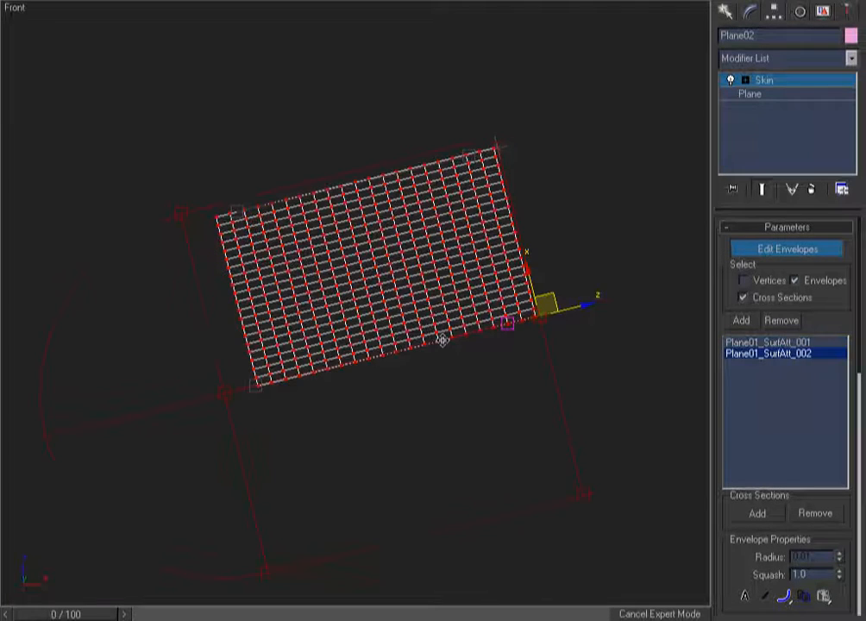
click(356, 181)
key(F3)
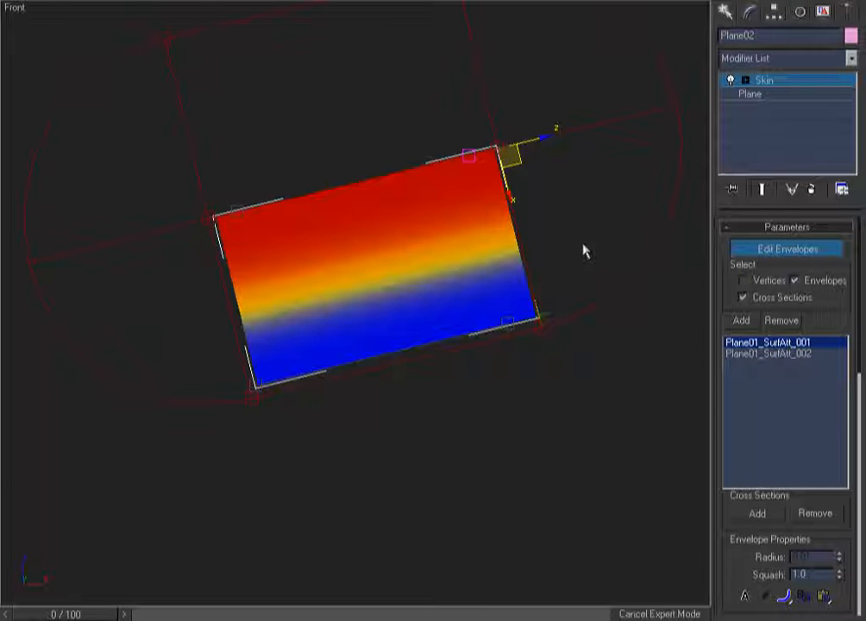
click(831, 254)
click(594, 260)
scroll(594, 260, down, 3)
middle_drag(594, 259, 352, 309)
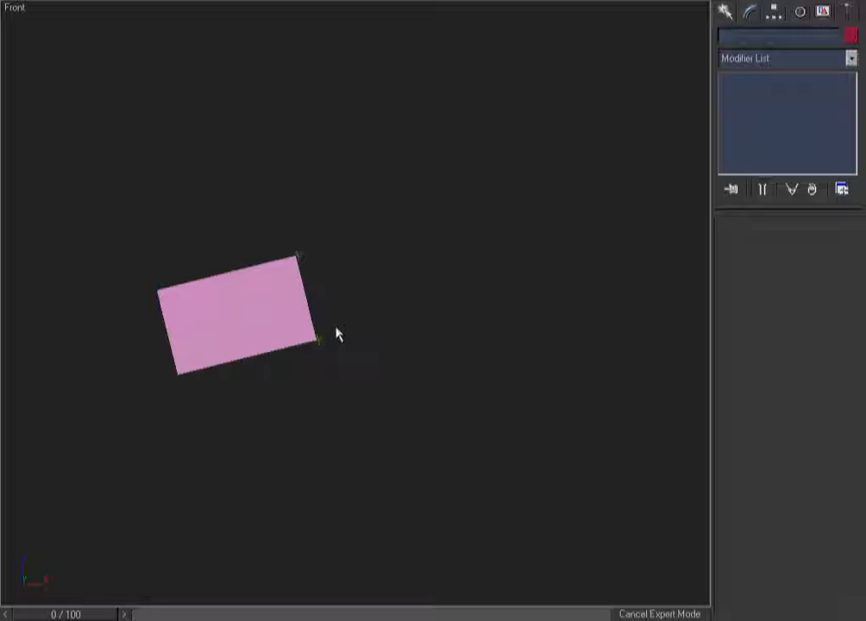
Try to unhide the flag pole's cylinder
right_click(458, 209)
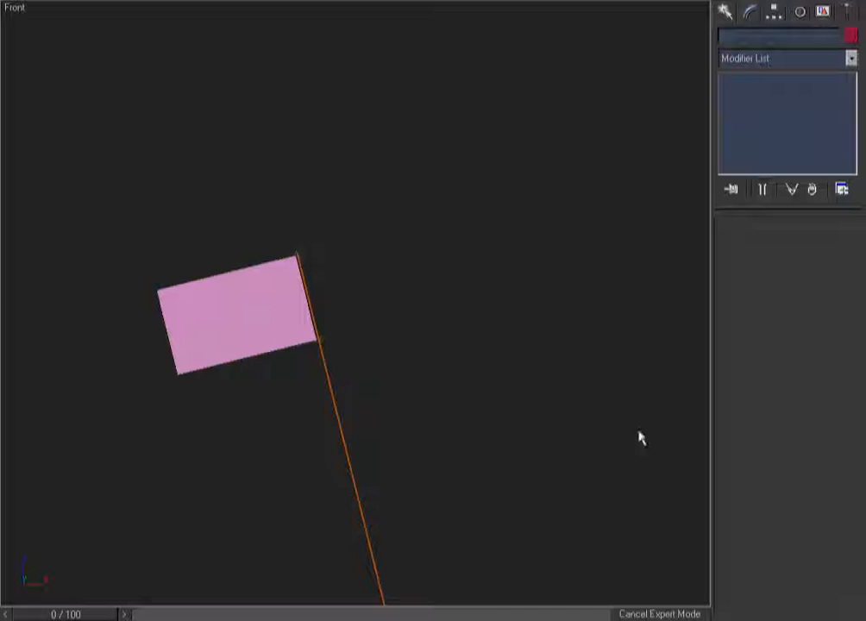
middle_drag(498, 356, 578, 292)
scroll(577, 291, down, 2)
key(ctrl+z)
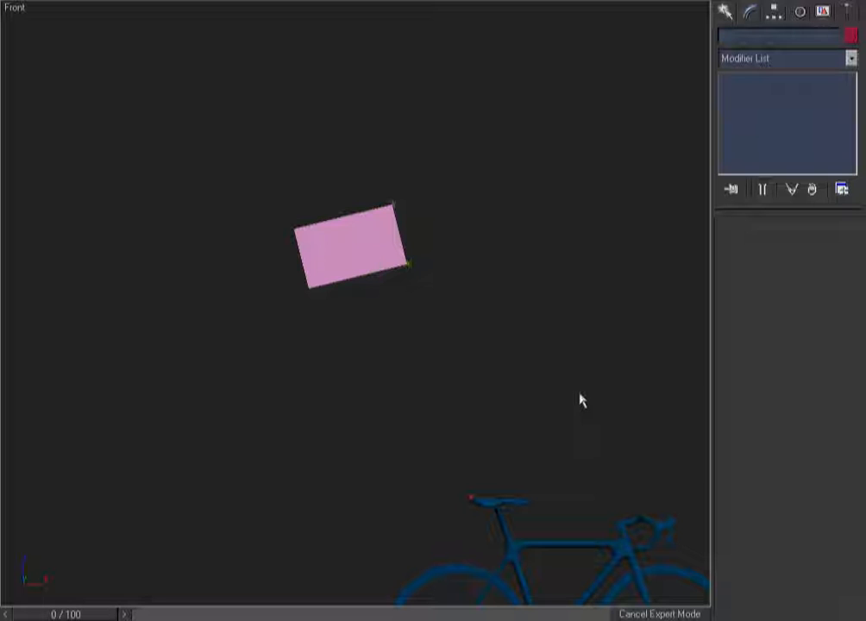
Unhide the flag pole's plane between the saddle and the flag in an angled view
alt+middle_drag(582, 395, 509, 412)
key(shift+z)
drag(509, 412, 333, 198)
scroll(638, 291, down, 3)
middle_drag(627, 302, 487, 410)
click(485, 325)
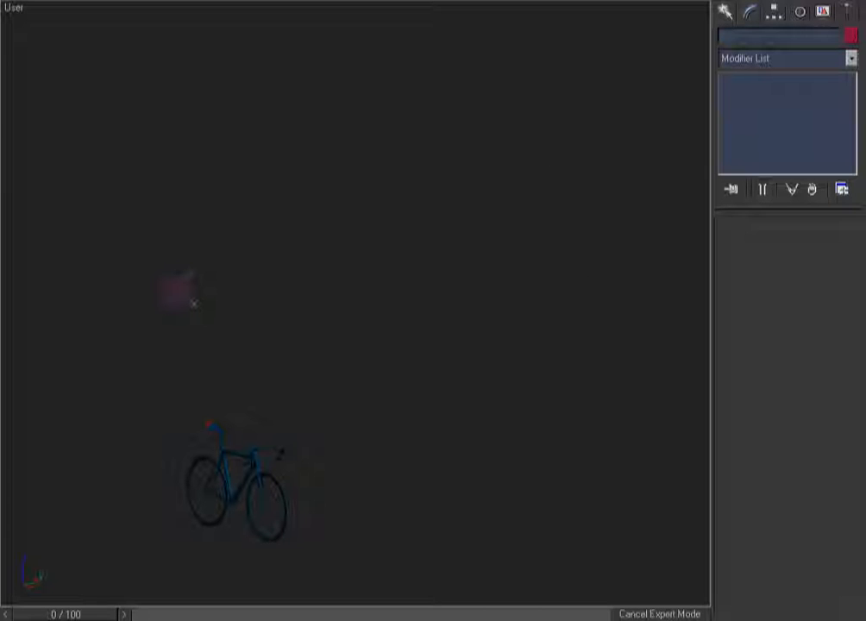
scroll(332, 354, up, 2)
middle_drag(333, 354, 408, 359)
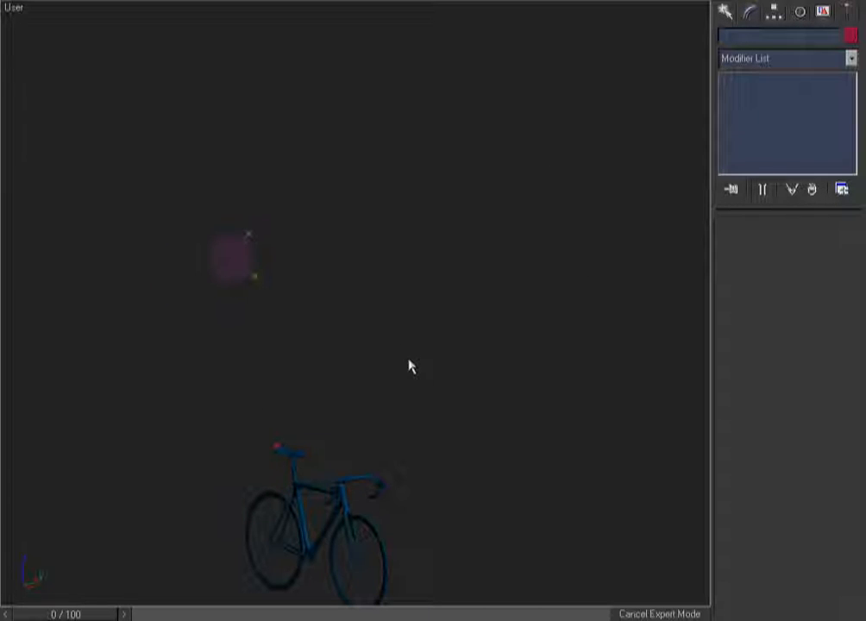
key(7)
click(458, 368)
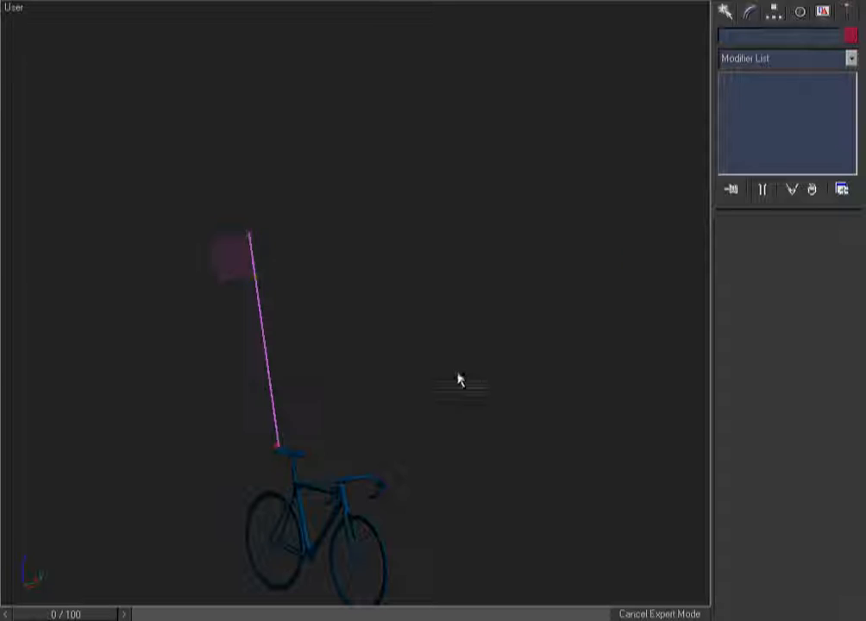
Examine the base of the flag pole's plane at the saddle point and its full length in wireframe
middle_drag(332, 374, 506, 346)
scroll(507, 346, up, 2)
key(ctrl+w)
drag(466, 424, 367, 498)
key(F3)
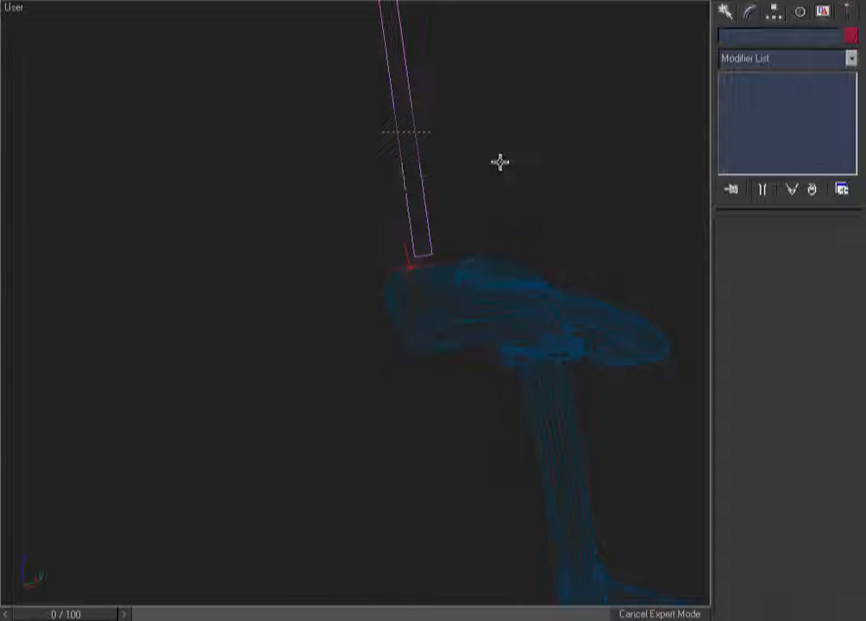
right_click(496, 151)
click(412, 170)
scroll(328, 321, down, 3)
scroll(392, 247, down, 3)
middle_drag(391, 247, 406, 321)
scroll(419, 216, down, 2)
middle_drag(420, 215, 460, 333)
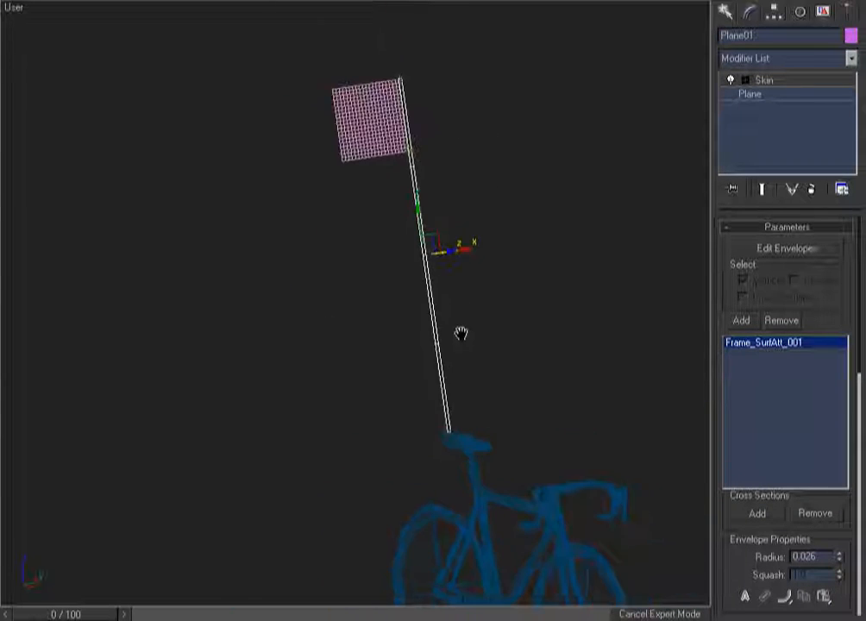
Check the flag and pole's motion with the bicycle, and inspect both from the front
click(137, 542)
drag(86, 615, 28, 609)
key(f)
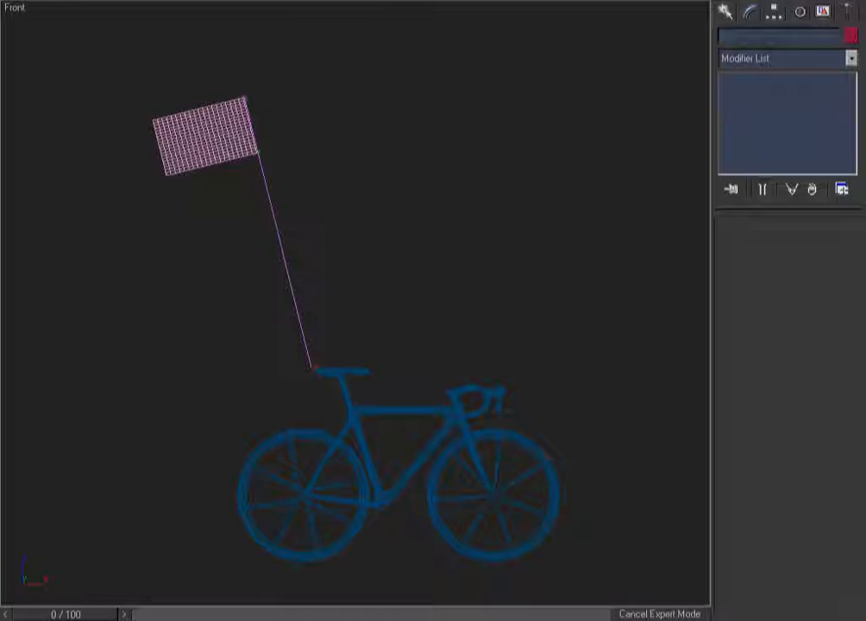
key(F3)
key(F3)
click(227, 151)
click(287, 267)
click(433, 191)
Create a Gravity force beside the flag pole in the front view, with an icon size of about 9.6
click(726, 12)
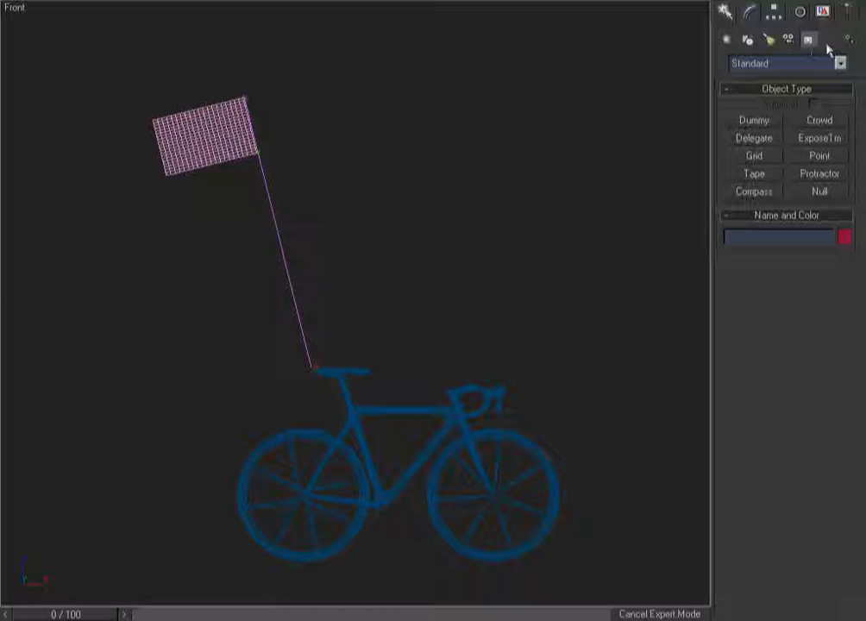
click(828, 41)
click(821, 178)
drag(507, 191, 504, 315)
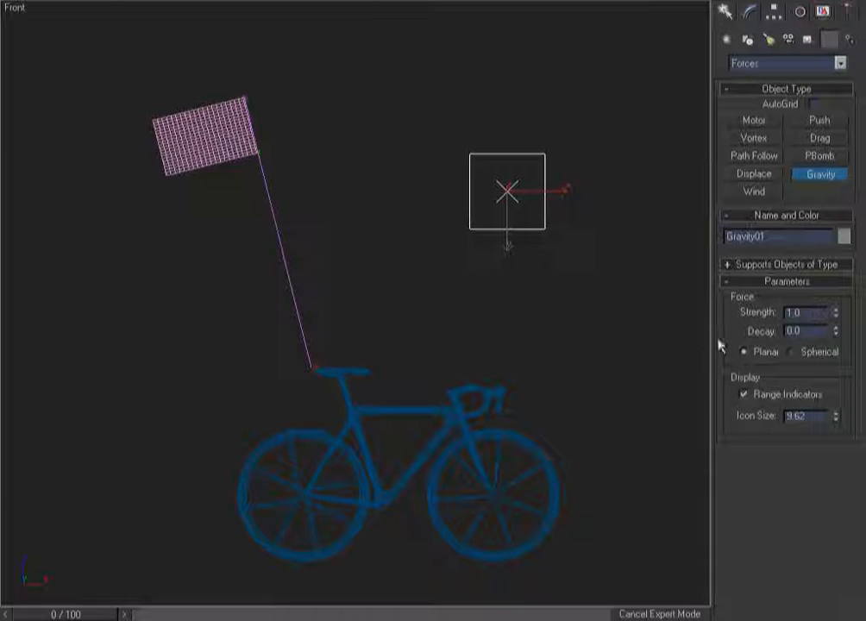
right_click(458, 271)
Align the gravity force to the flag pole's plane, transform pivot to pivot
right_click(413, 176)
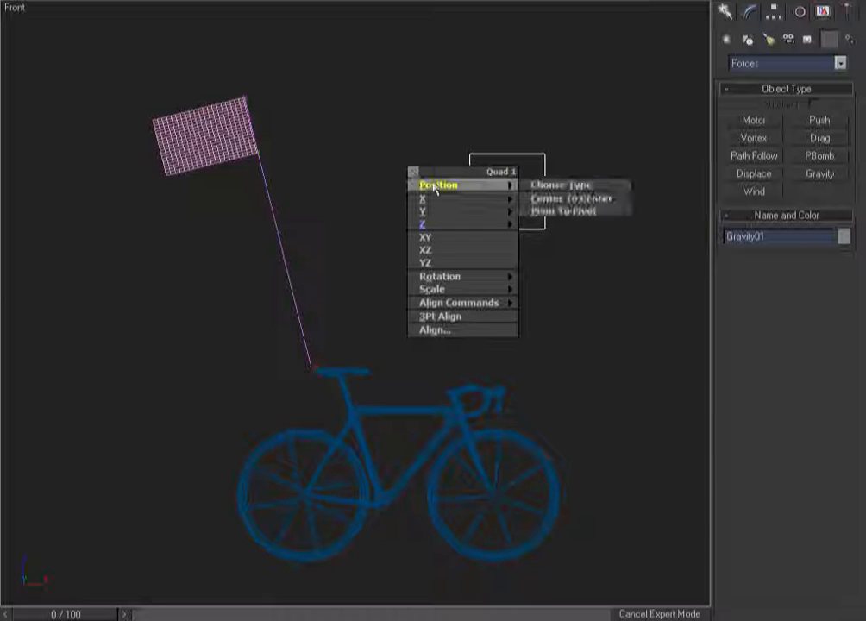
mouse_move(485, 307)
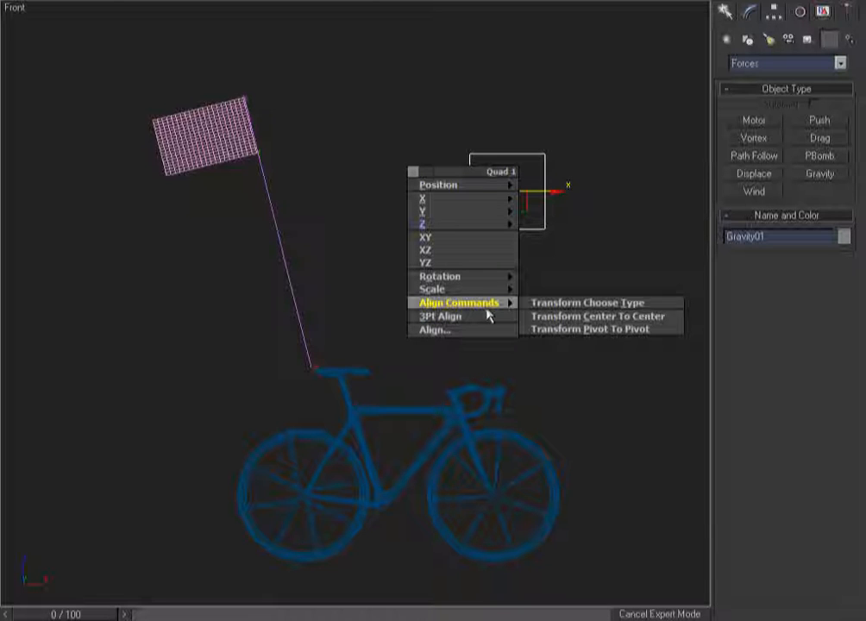
click(556, 331)
click(297, 304)
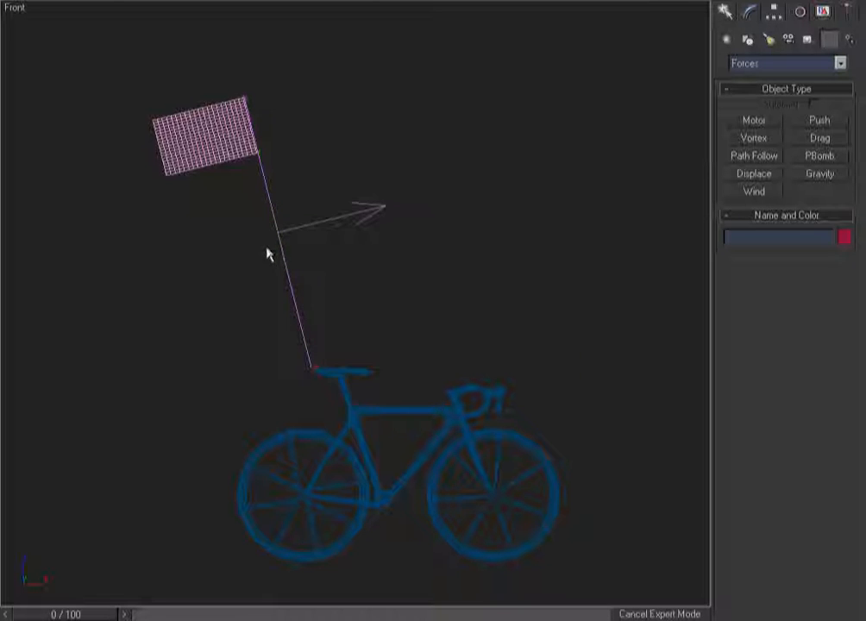
Rotate the gravity force so its arrow points up along the flag pole
click(373, 210)
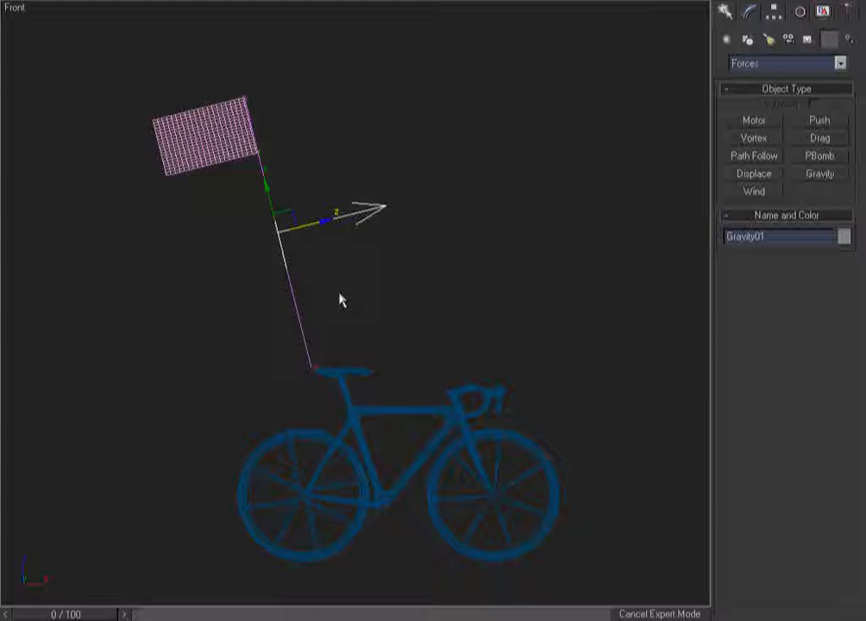
key(e)
drag(307, 254, 384, 131)
key(w)
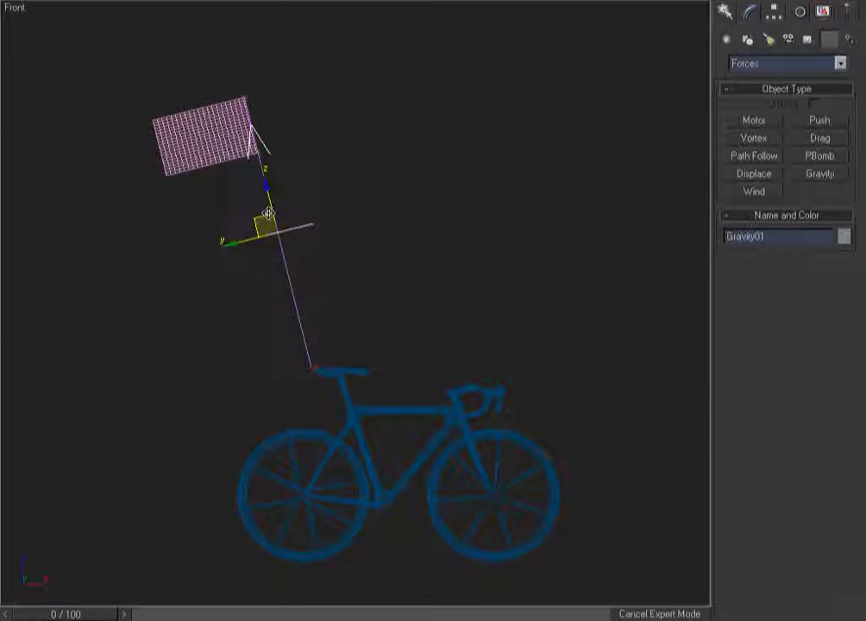
Move the gravity force down the flag pole to its base, just behind the bicycle's saddle
drag(268, 201, 321, 337)
key(ctrl+w)
drag(404, 278, 207, 454)
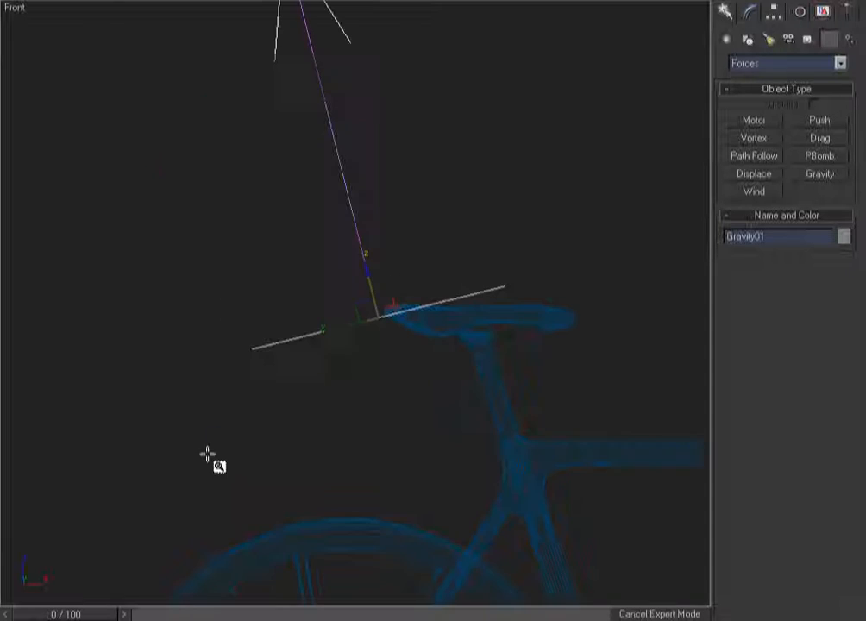
mouse_move(380, 312)
mouse_down()
mouse_move(416, 280)
mouse_move(391, 294)
mouse_move(395, 302)
mouse_up()
key(q)
click(457, 247)
key(z)
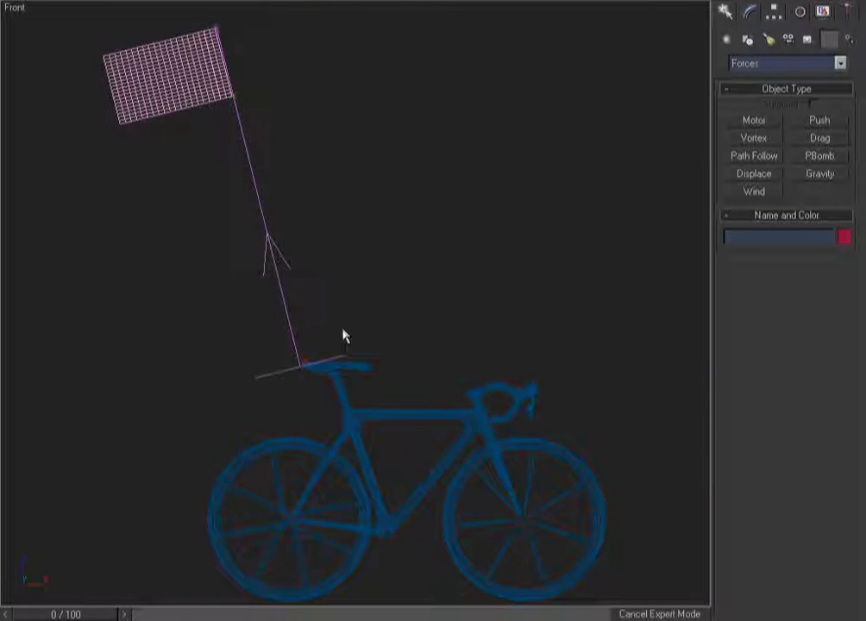
Add a Mesh Select modifier and a Cloth modifier above Skin on the flag pole's plane
mouse_move(95, 617)
mouse_down()
mouse_move(380, 580)
mouse_move(86, 604)
mouse_up()
drag(330, 153, 115, 224)
click(436, 116)
drag(314, 142, 203, 185)
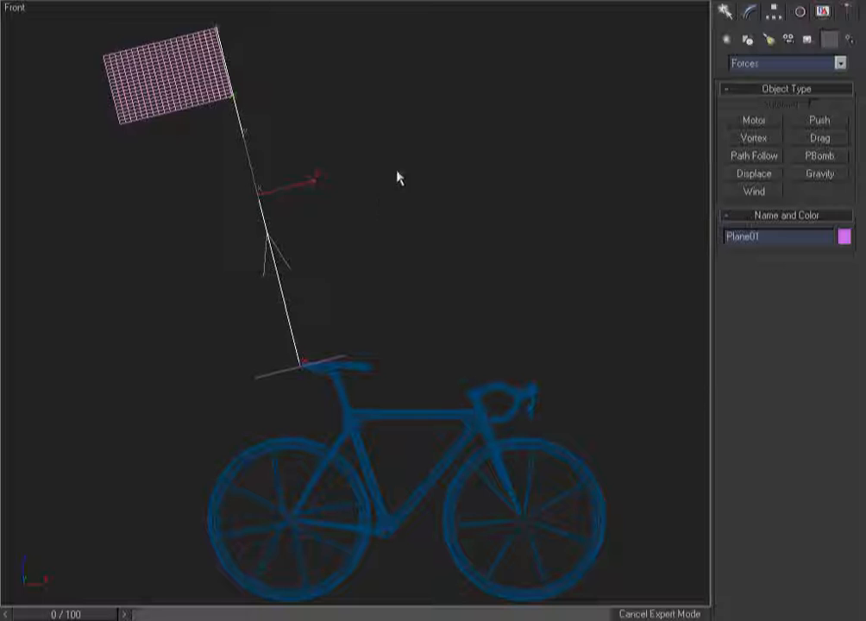
click(750, 11)
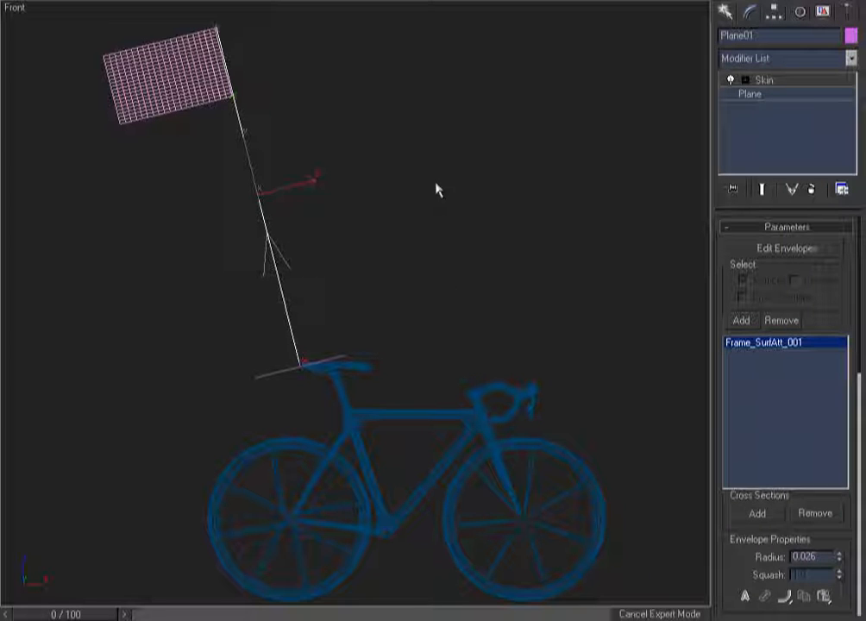
right_click(396, 197)
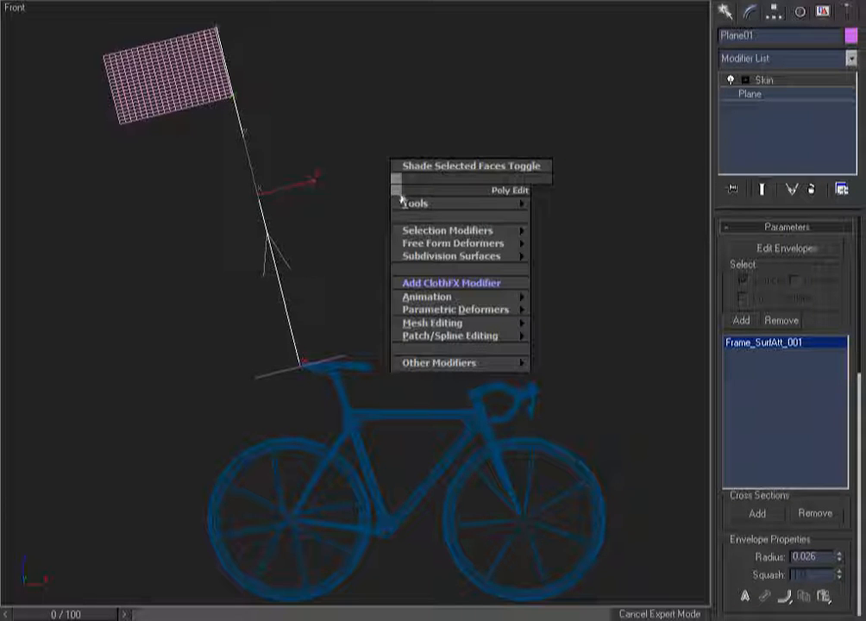
mouse_move(466, 230)
click(565, 257)
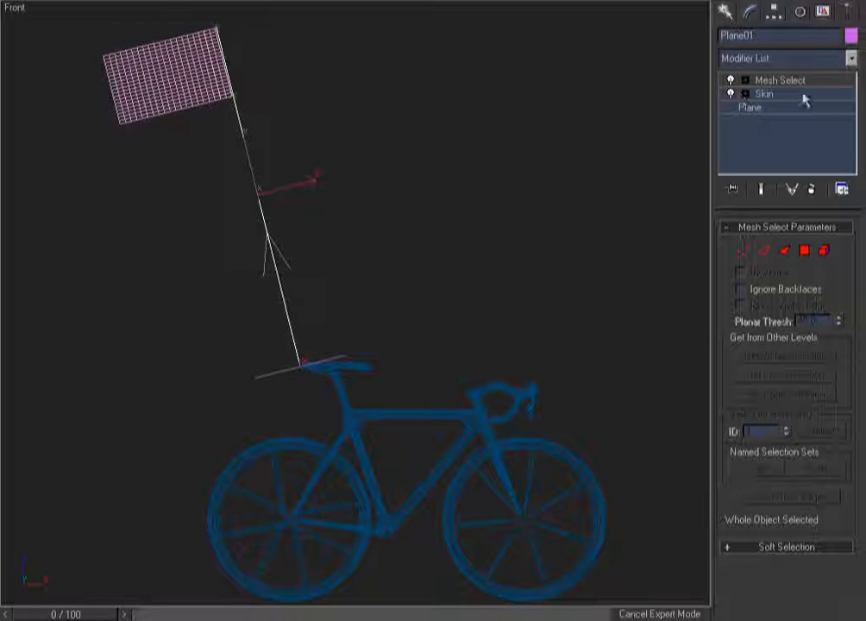
right_click(416, 169)
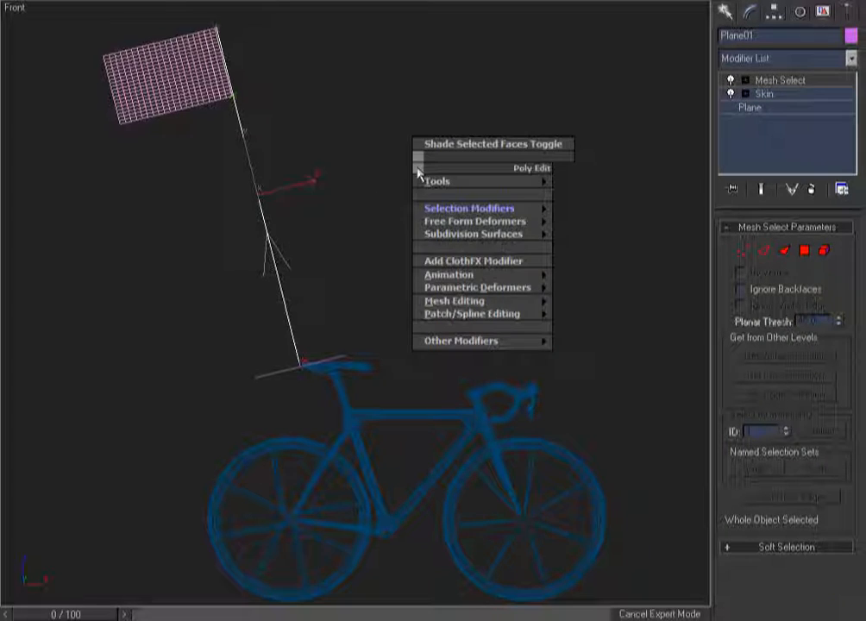
click(480, 261)
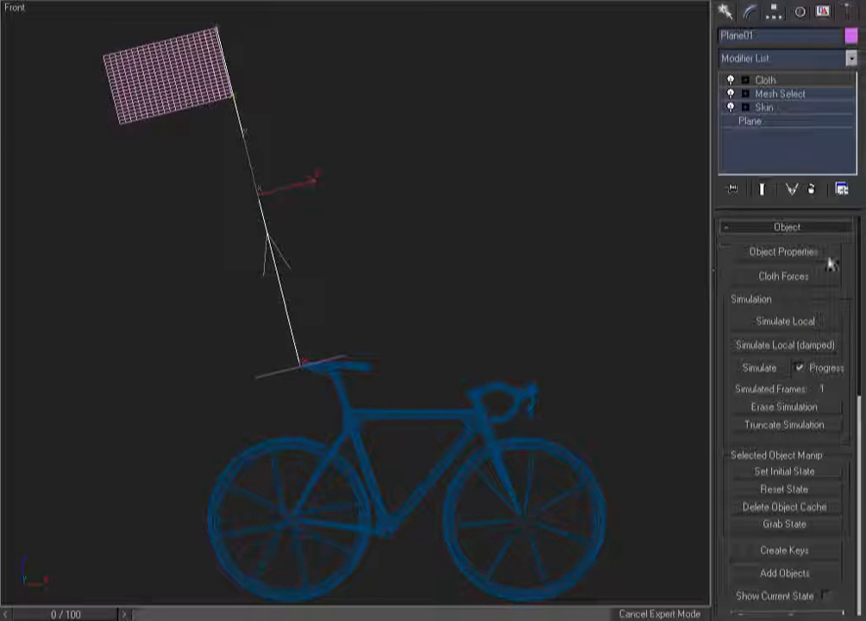
Make the pole's plane a Cloth object in its cloth properties, with density 1 and edge springs in use
alt+middle_drag(584, 330, 609, 304)
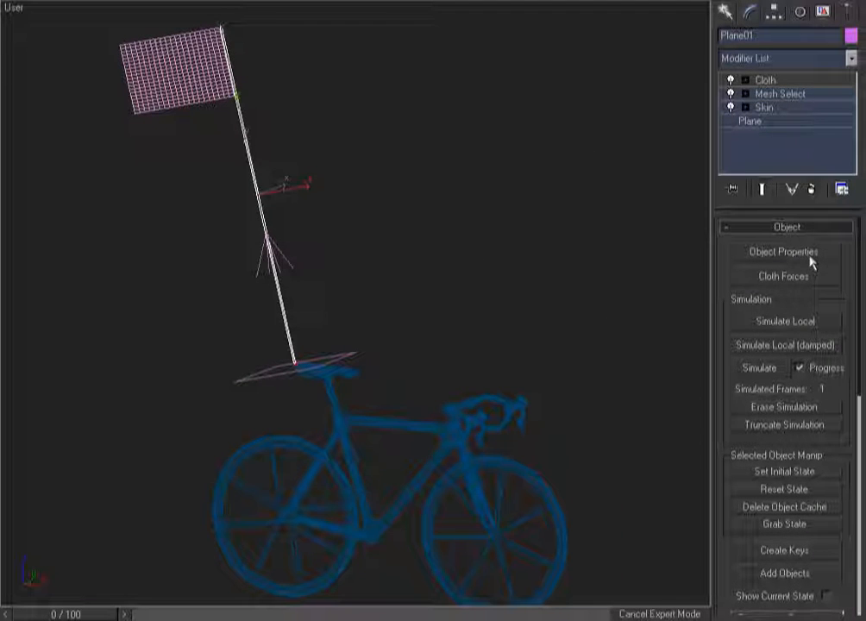
click(784, 252)
click(274, 170)
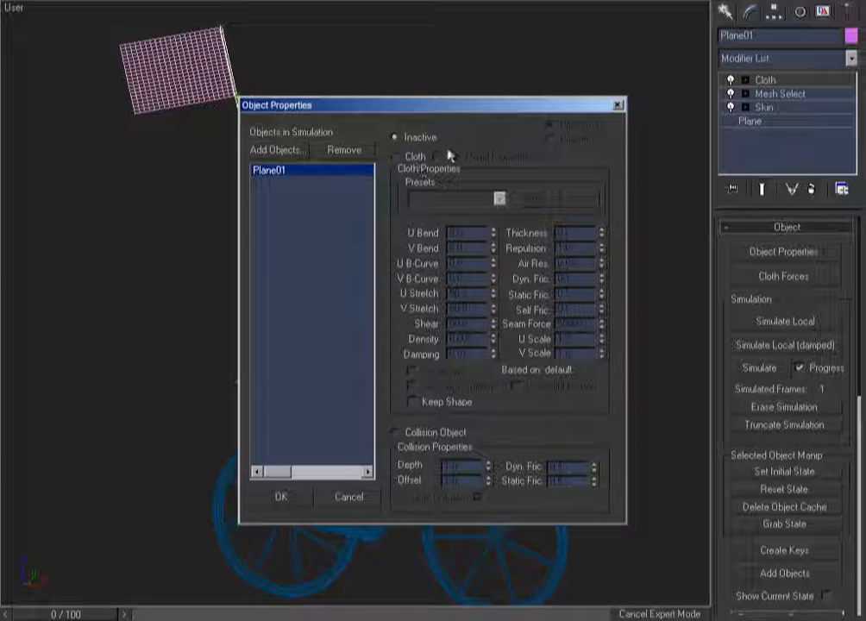
click(395, 157)
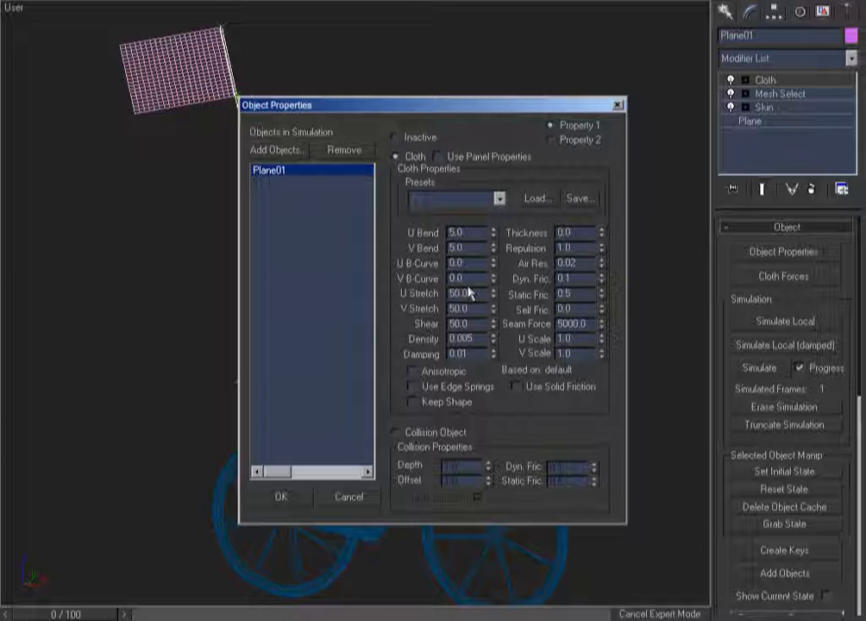
double_click(482, 339)
text(1)
click(412, 387)
click(282, 497)
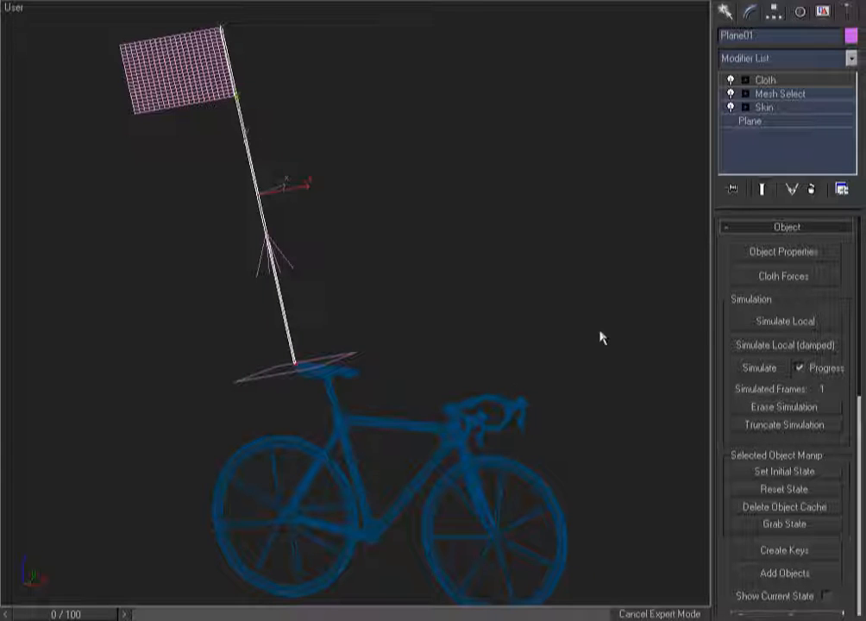
Add Gravity01 to the forces in the pole's cloth simulation
scroll(464, 319, down, 4)
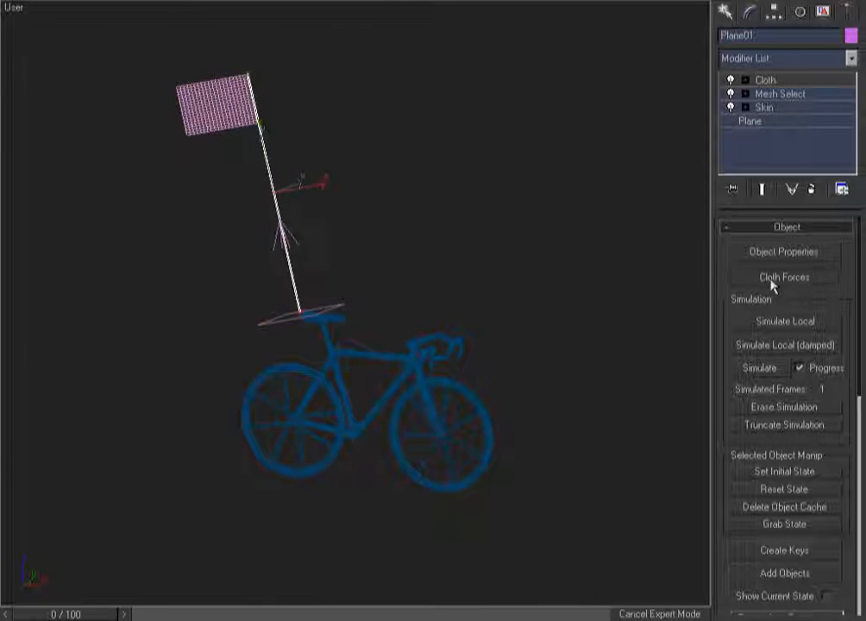
click(773, 276)
click(66, 61)
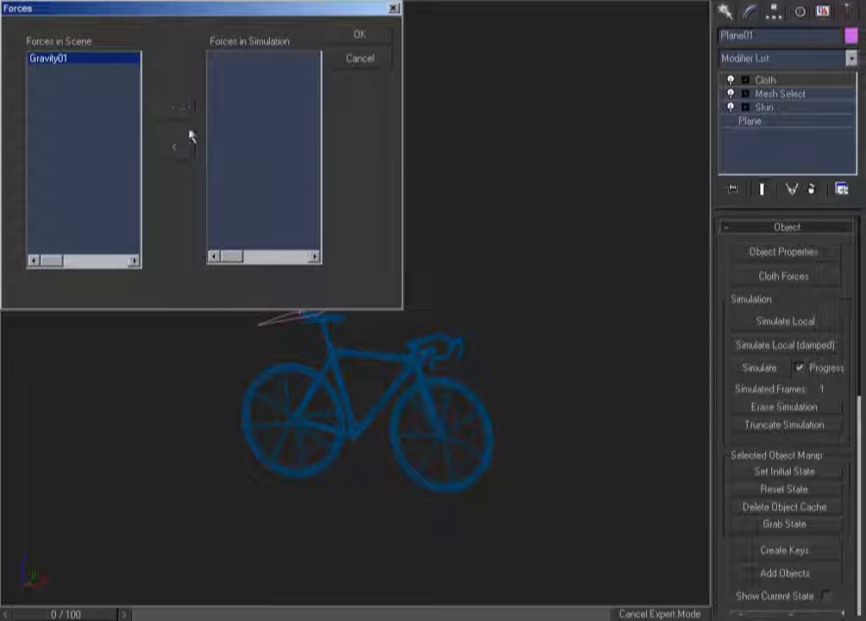
click(175, 107)
click(363, 35)
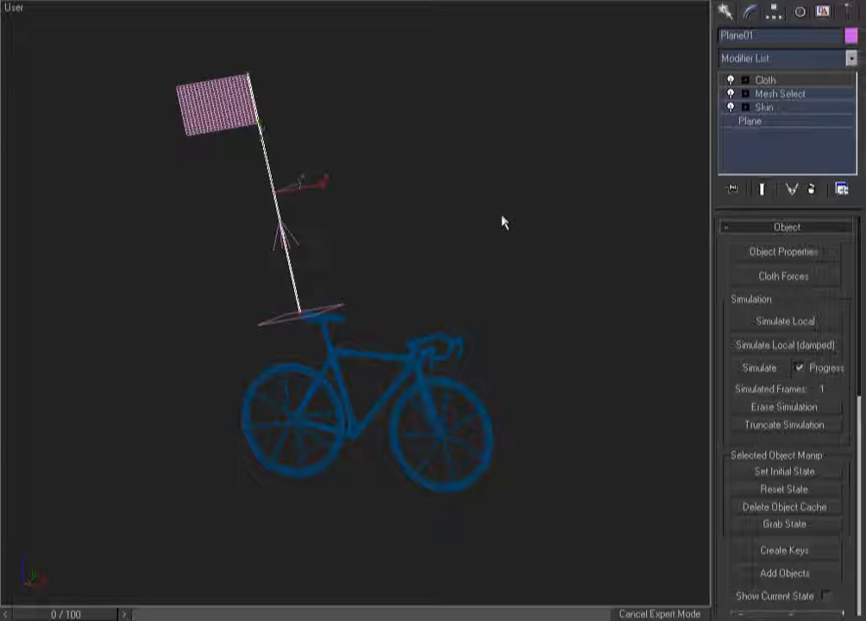
Group the two cloth vertices at the base of the pole as "Pole Pin" and constrain the group as Preserve
click(503, 221)
click(269, 168)
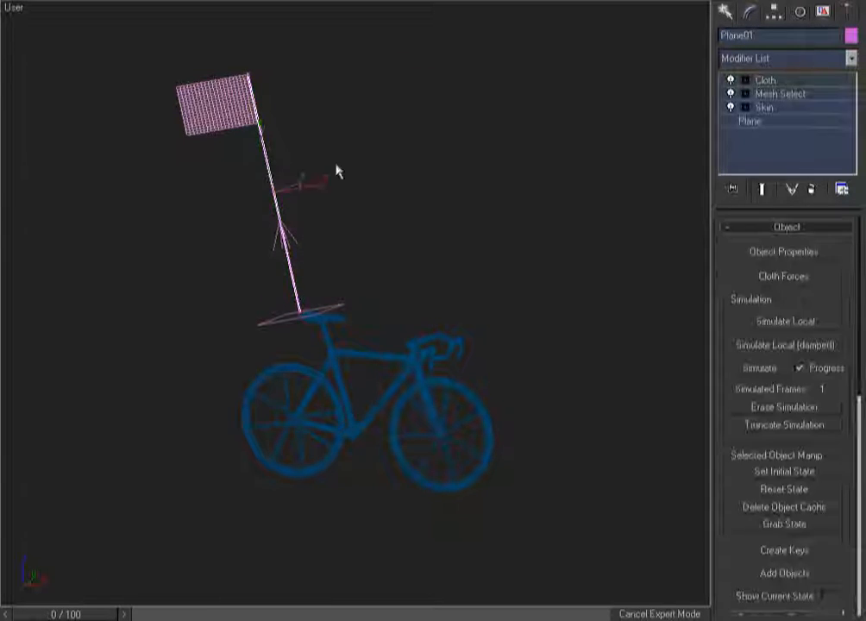
click(799, 80)
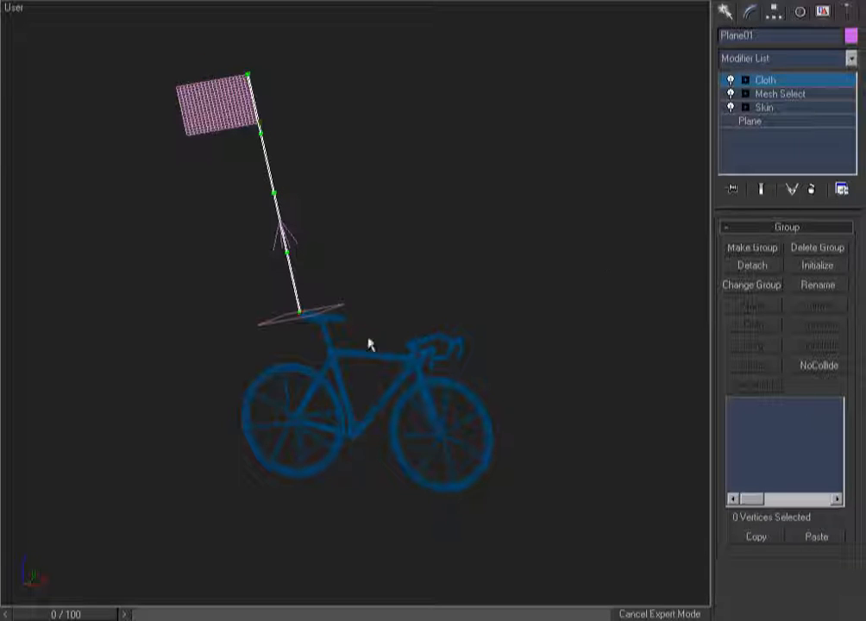
drag(387, 266, 290, 352)
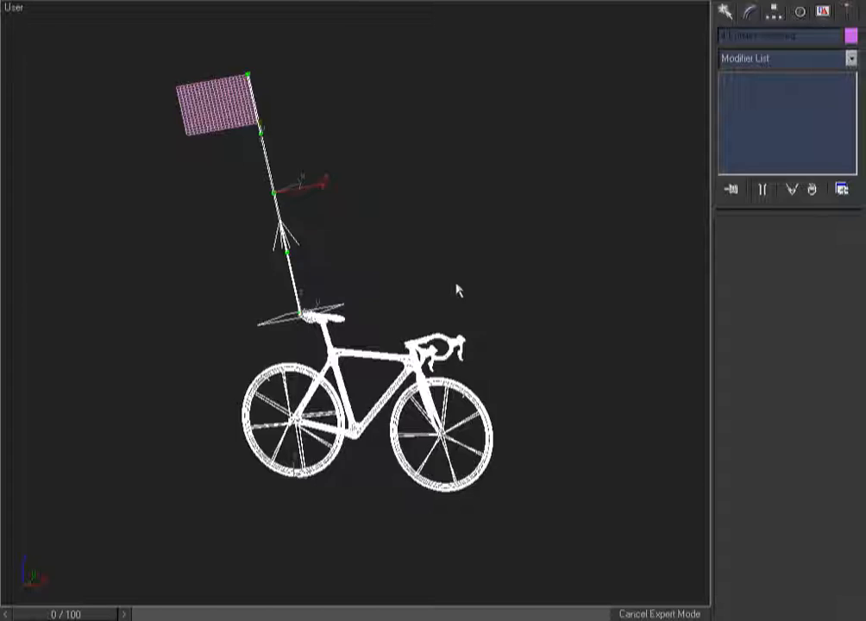
click(268, 187)
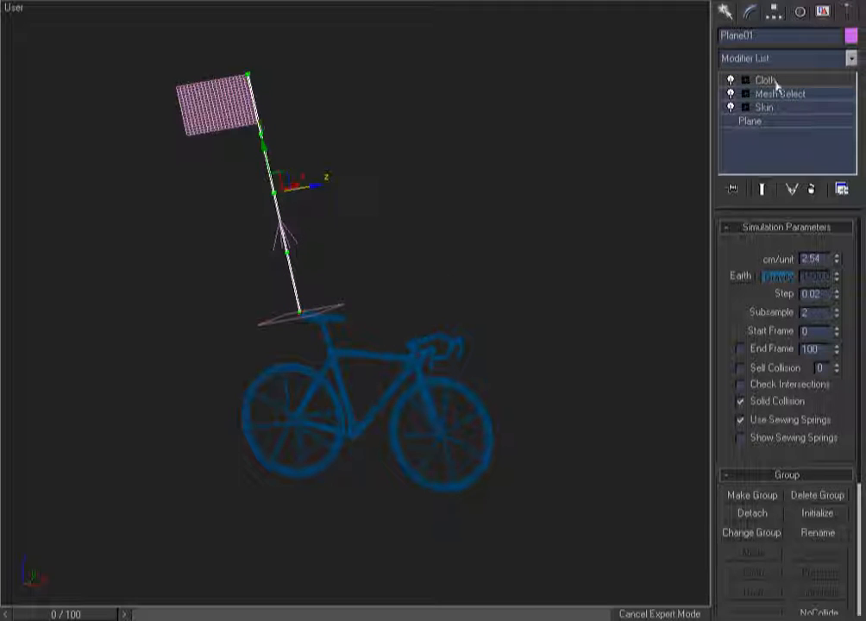
click(771, 81)
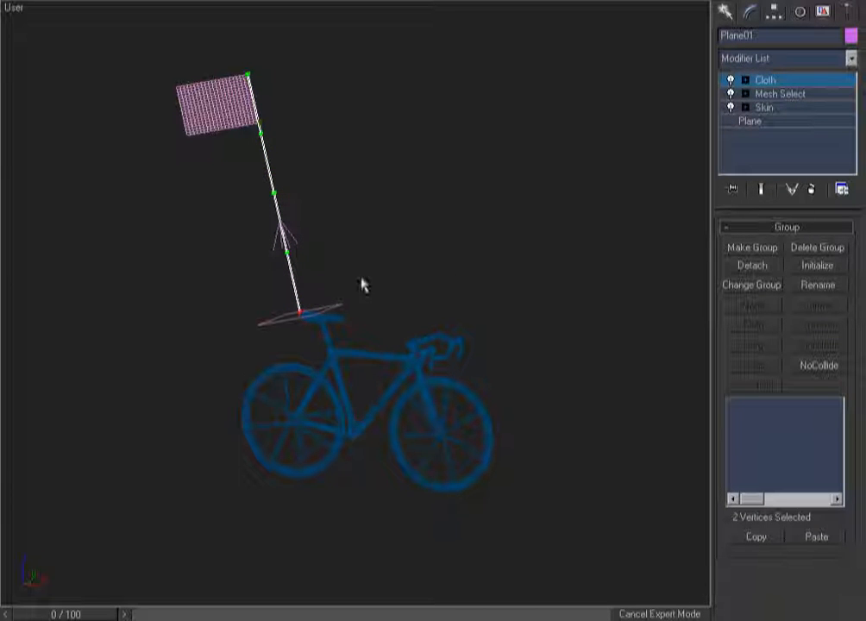
click(776, 247)
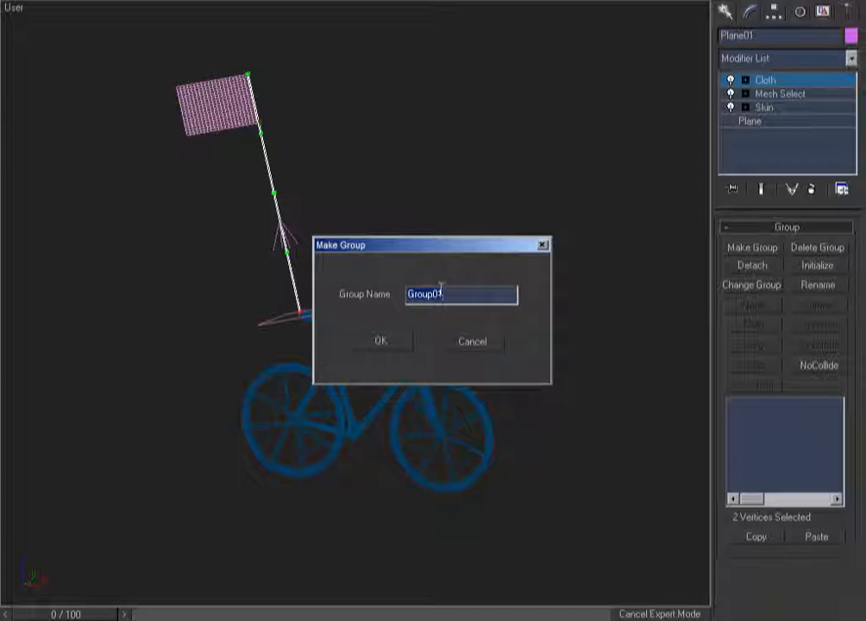
text(fl)
text(Pole Pin)
key(Return)
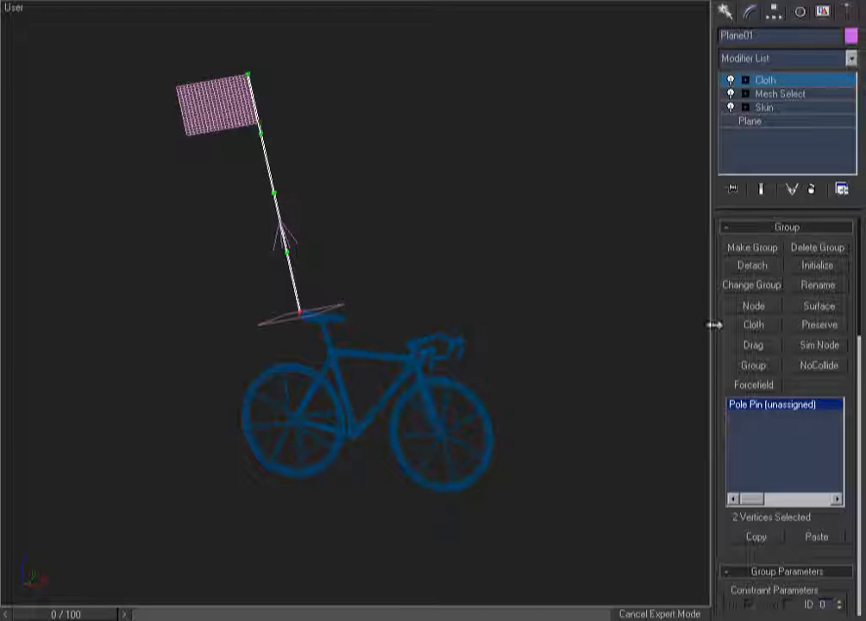
click(819, 326)
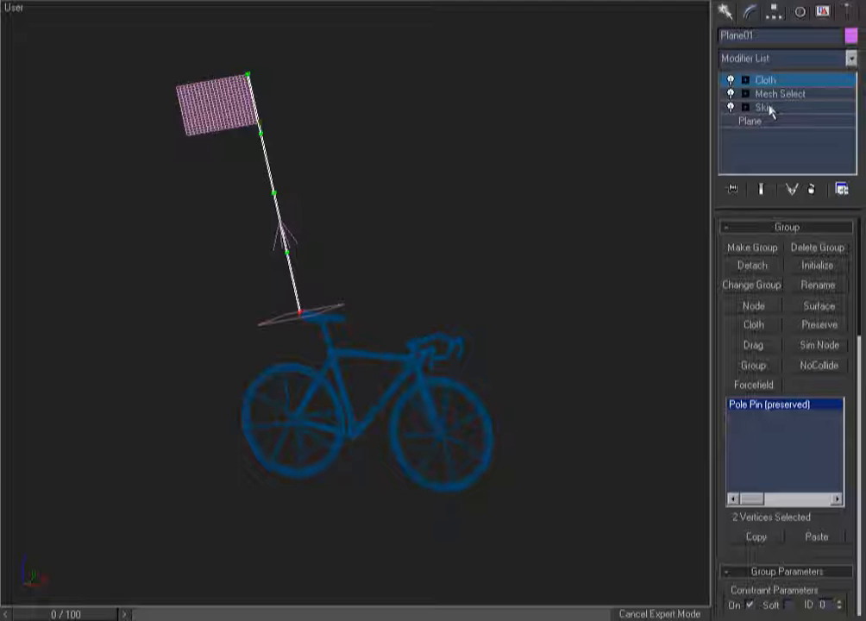
Run a test cloth simulation of the flag pole in the front view and cancel it early
drag(298, 26, 116, 280)
click(791, 80)
click(519, 162)
key(f)
scroll(425, 288, down, 5)
middle_drag(425, 288, 534, 195)
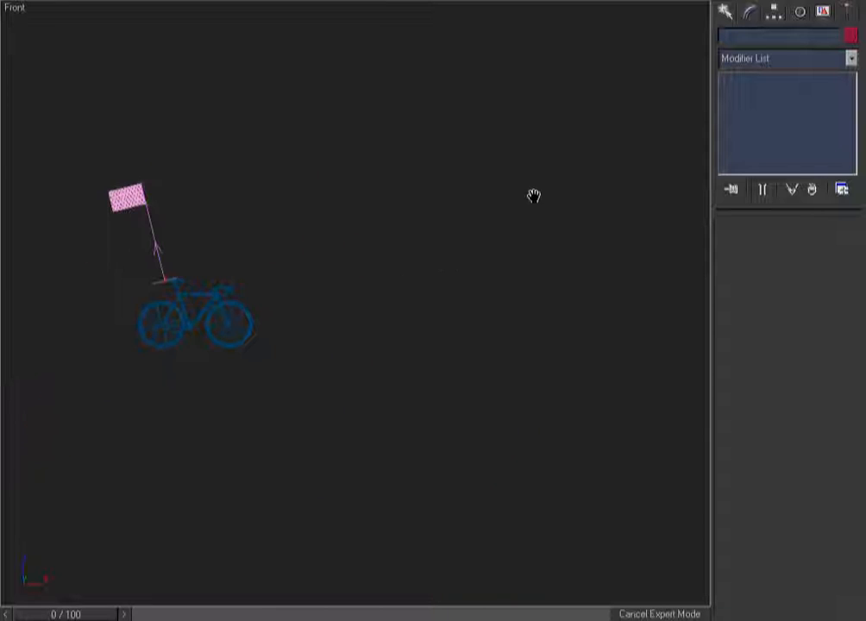
click(149, 226)
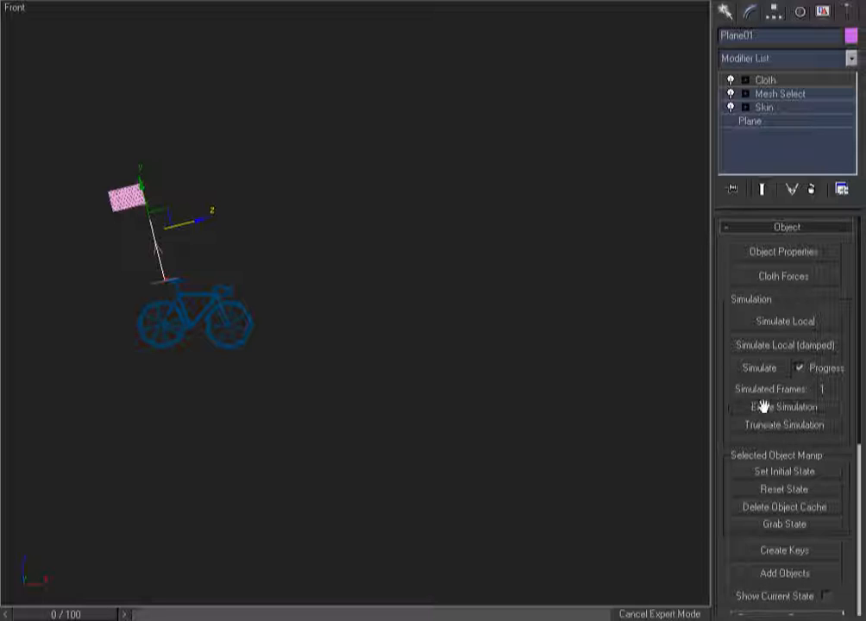
click(759, 371)
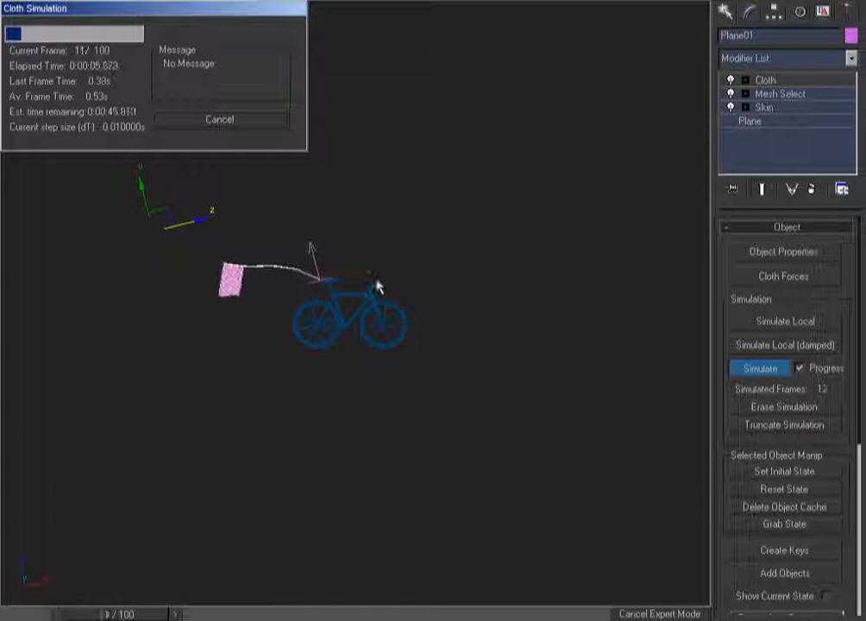
click(227, 121)
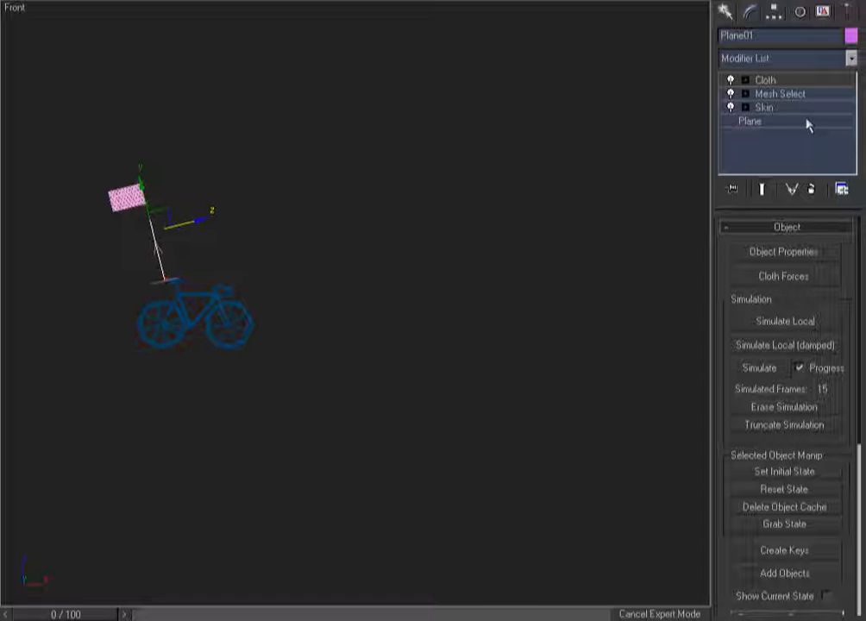
Set the gravity force's strength to 10
click(164, 252)
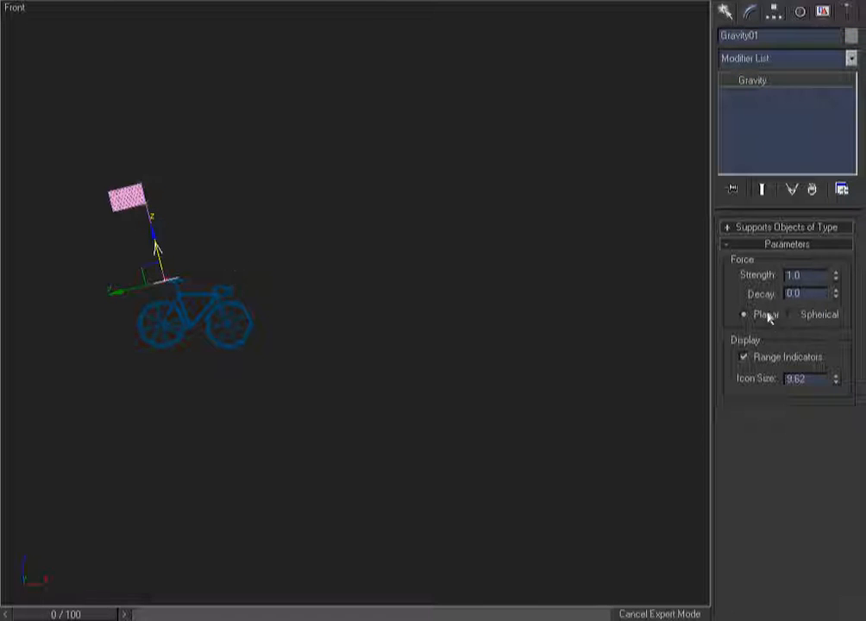
click(794, 274)
key(Return)
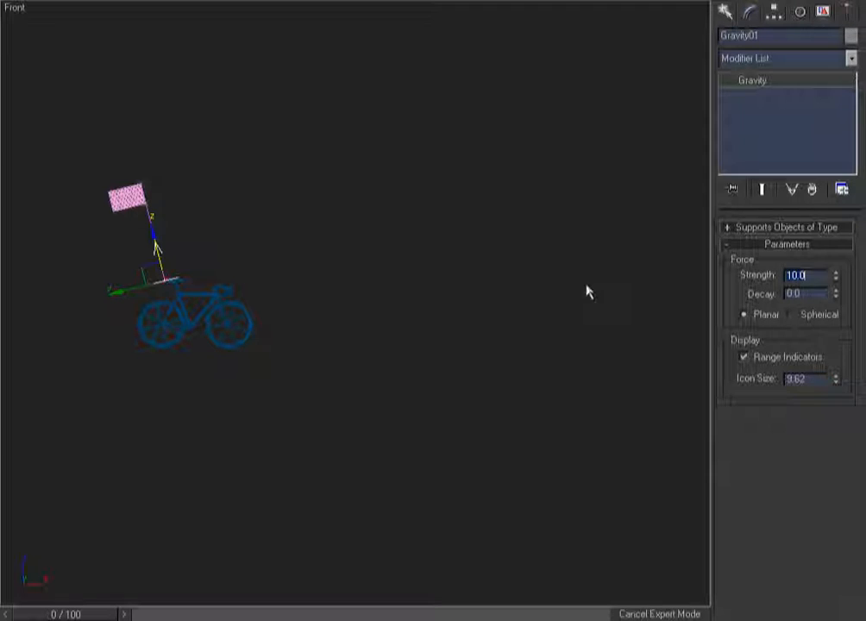
click(587, 290)
Resume the pole's cloth simulation briefly, cancel it, and erase the simulated frames, returning to frame 0
click(148, 220)
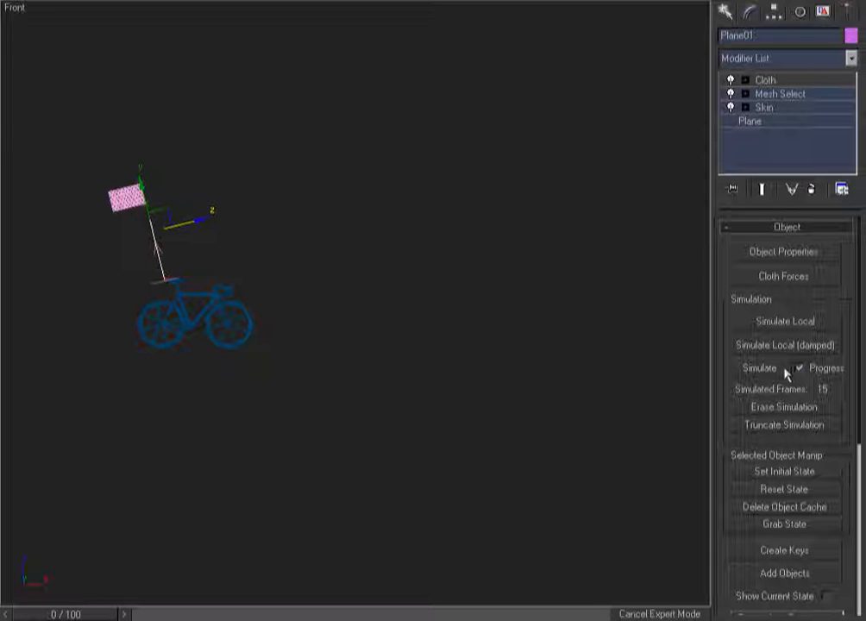
click(758, 367)
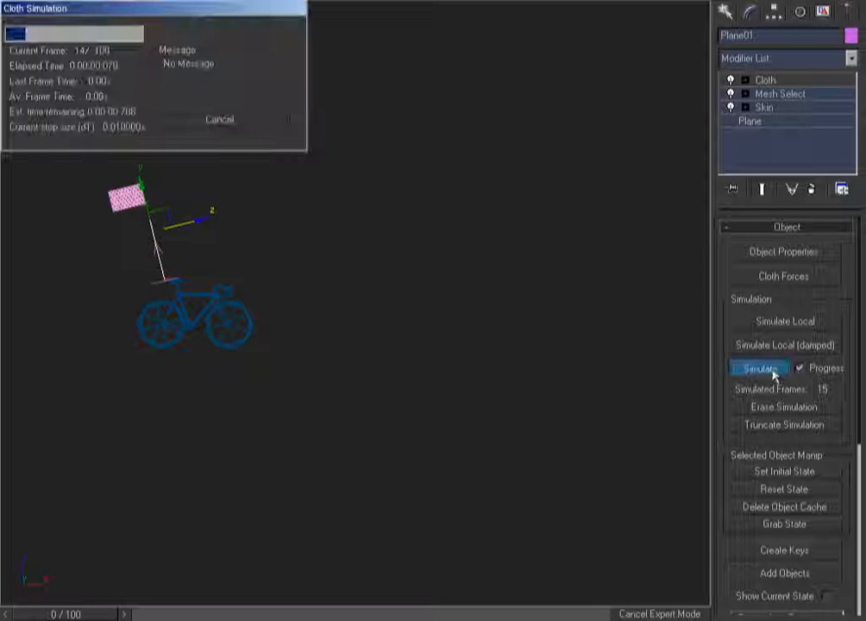
click(267, 124)
click(266, 124)
click(809, 411)
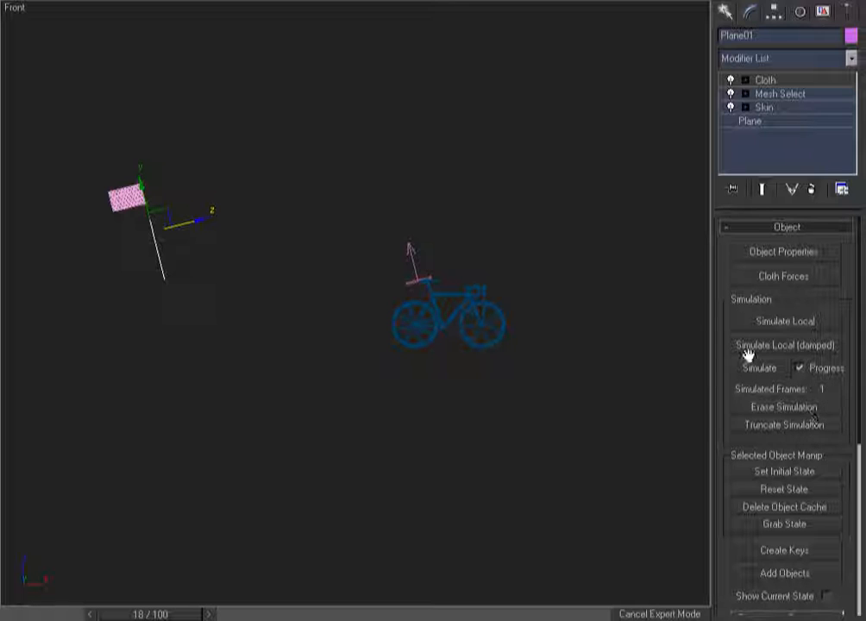
key(Home)
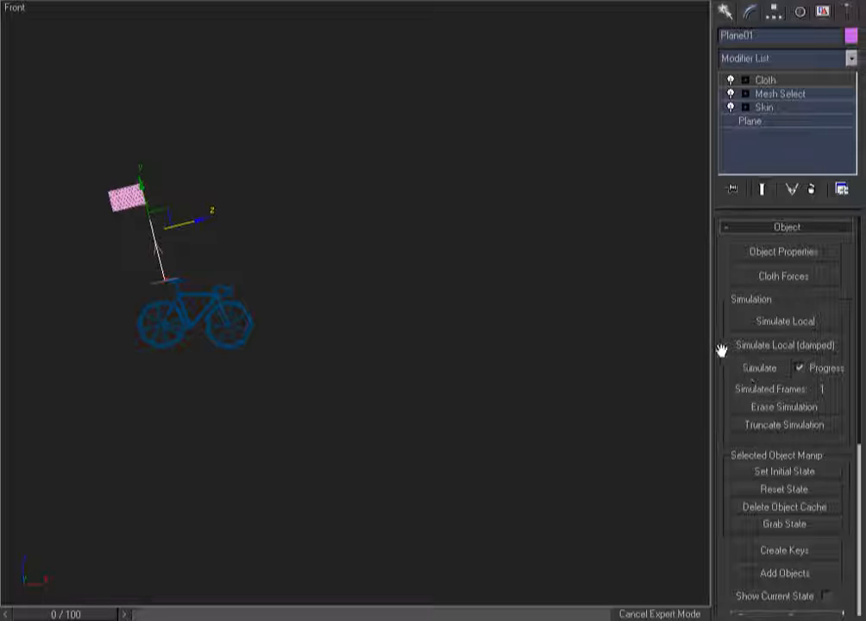
Set the pole's cloth simulation subsample to 4 and turn off Solid Collision
drag(712, 349, 593, 346)
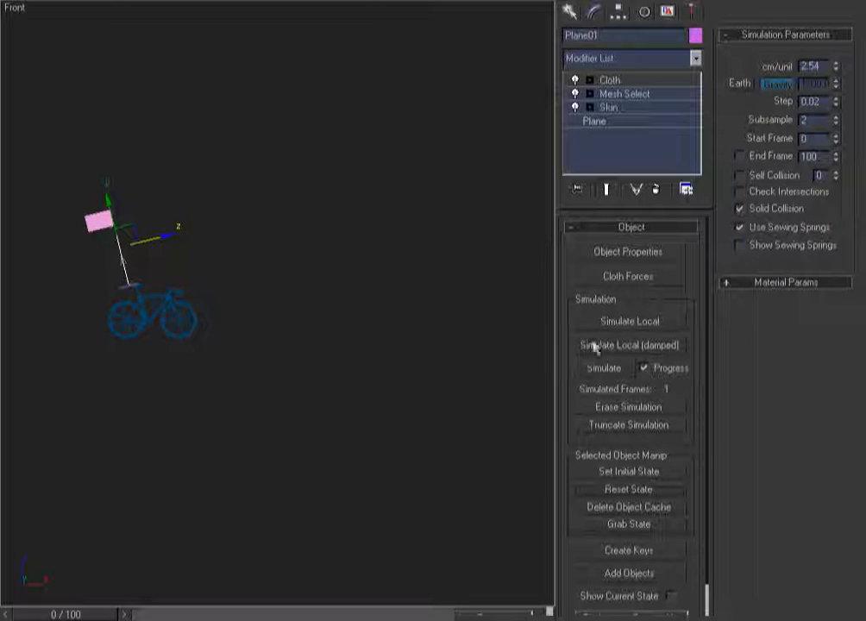
click(836, 117)
click(836, 116)
click(775, 212)
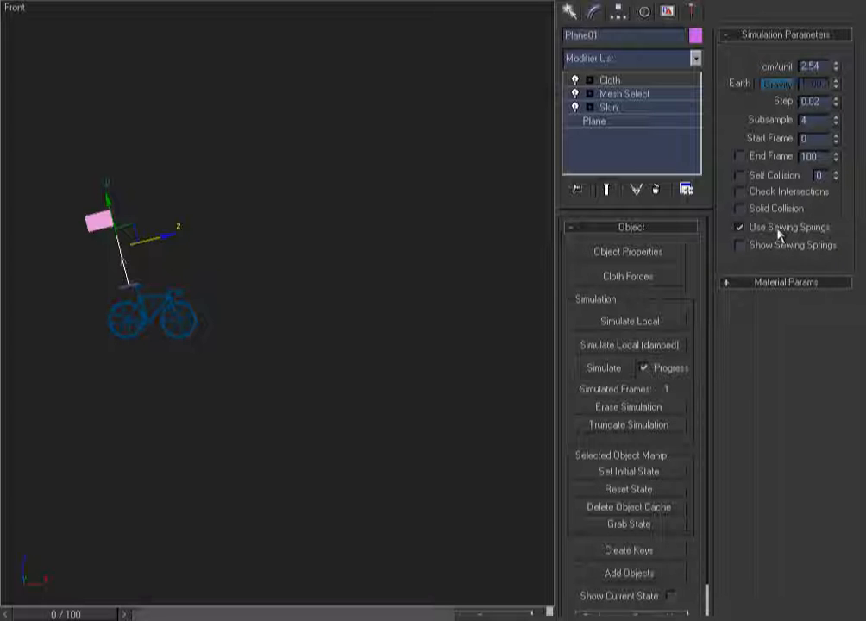
Run a test cloth simulation of the pole with sewing springs off, cancel it, and erase the simulated frames, returning to frame 0
click(604, 369)
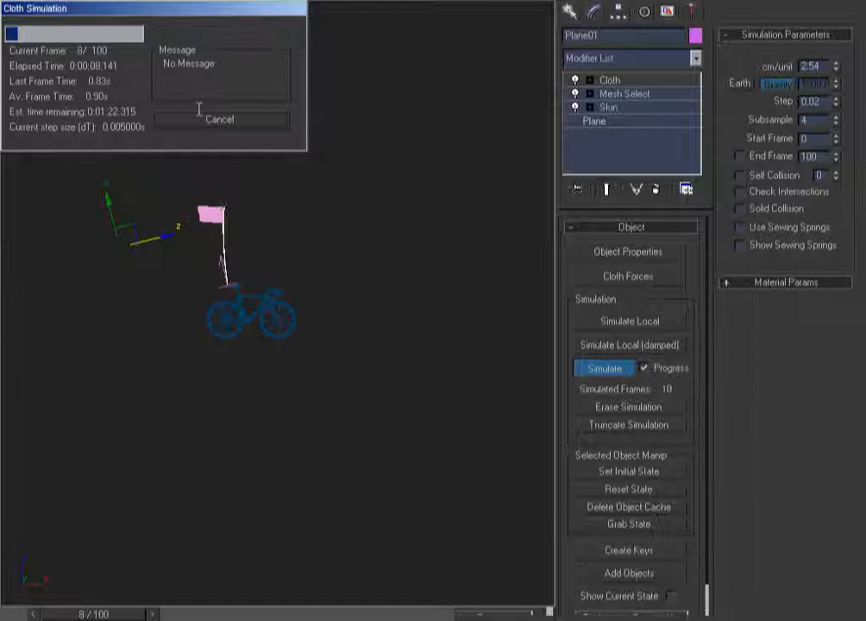
click(242, 129)
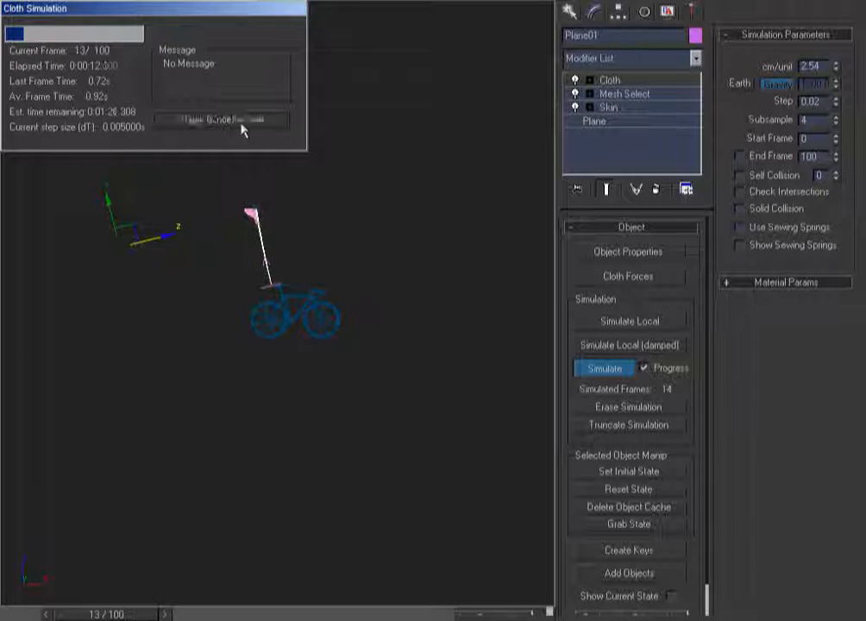
key(Home)
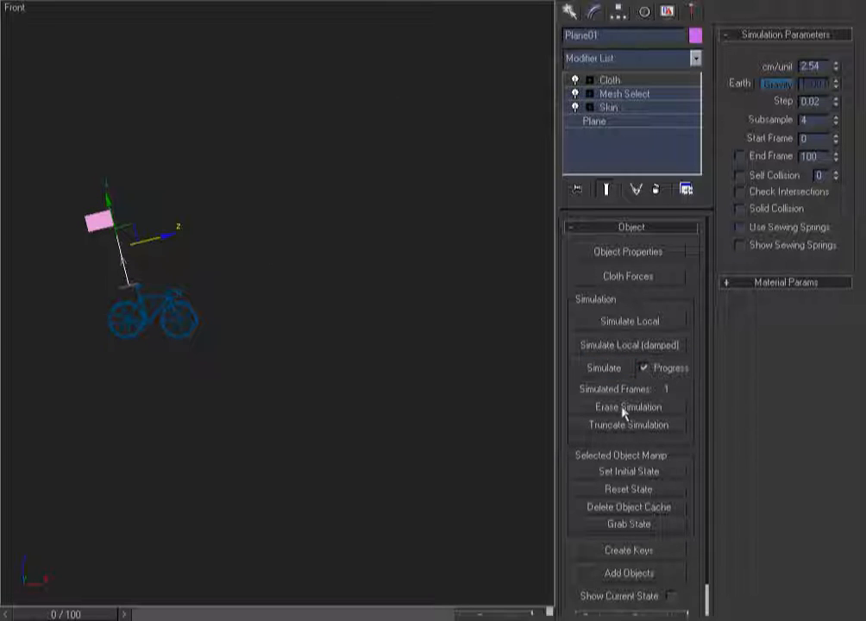
Set the gravity force's strength to 50 and move its icon forward along its local Y axis, away from the pole
click(224, 297)
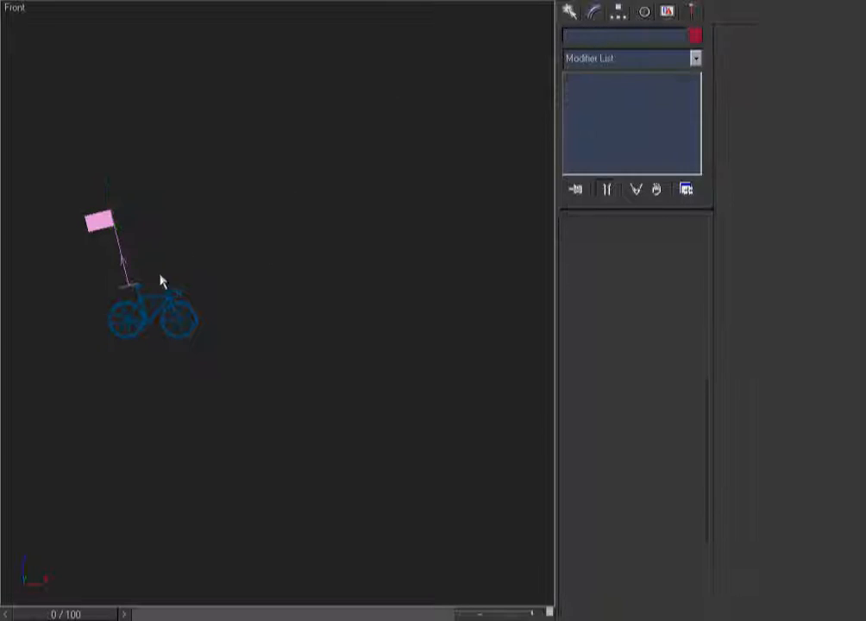
click(118, 287)
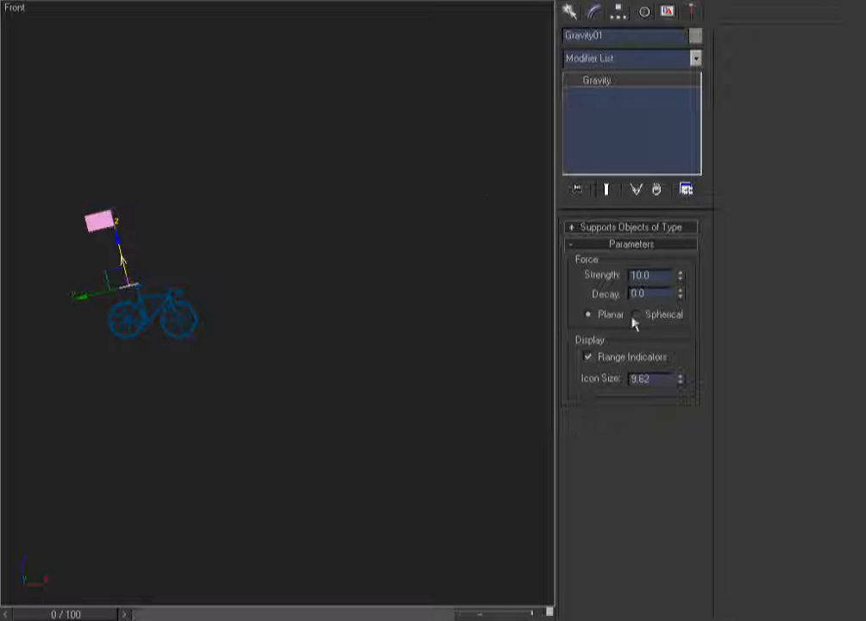
double_click(651, 275)
drag(95, 300, 118, 293)
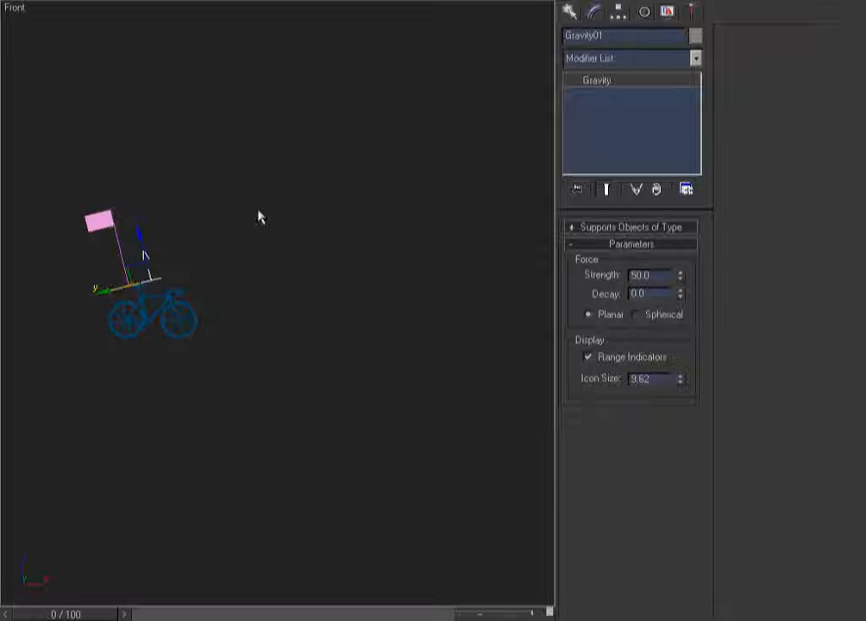
Simulate the pole's cloth through frame 100 and return to frame 0
click(131, 246)
click(119, 246)
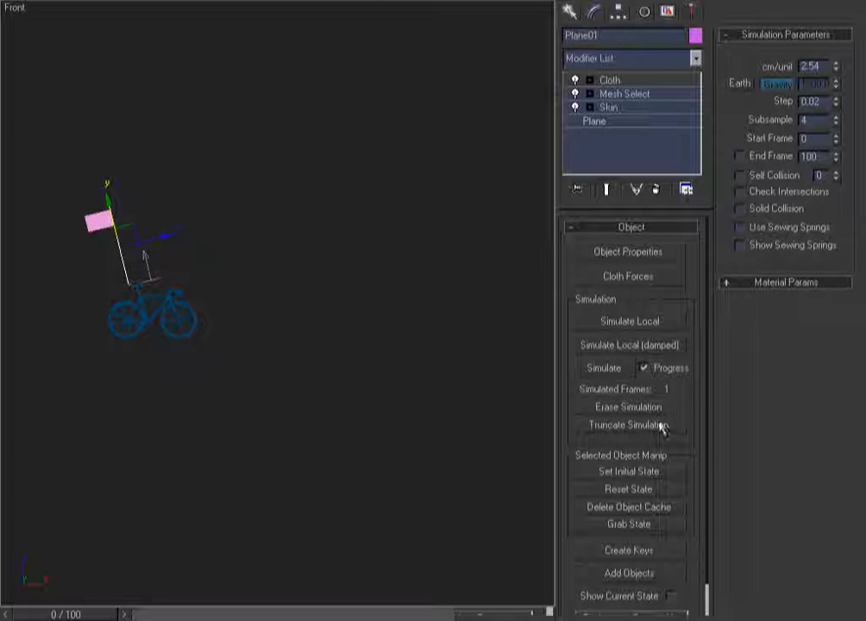
click(604, 368)
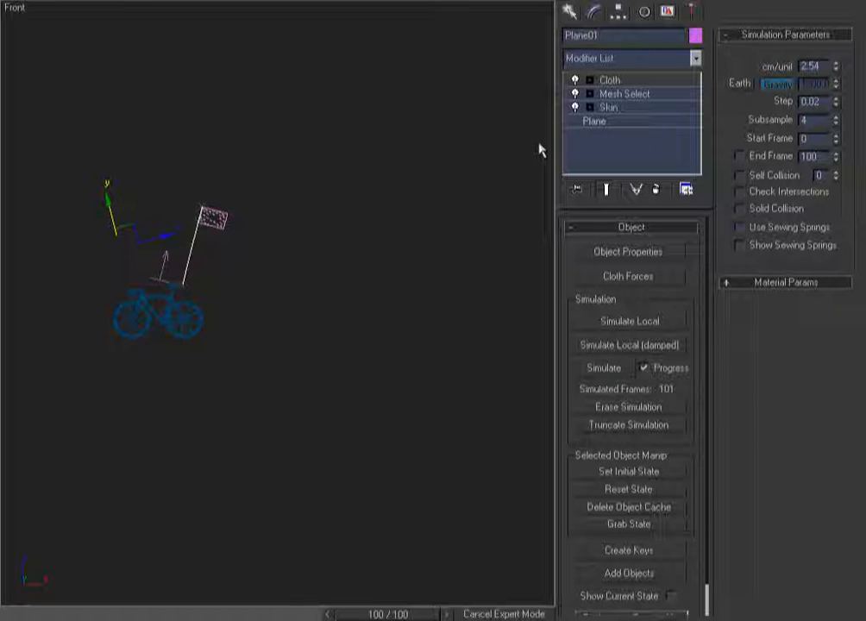
click(286, 312)
key(Home)
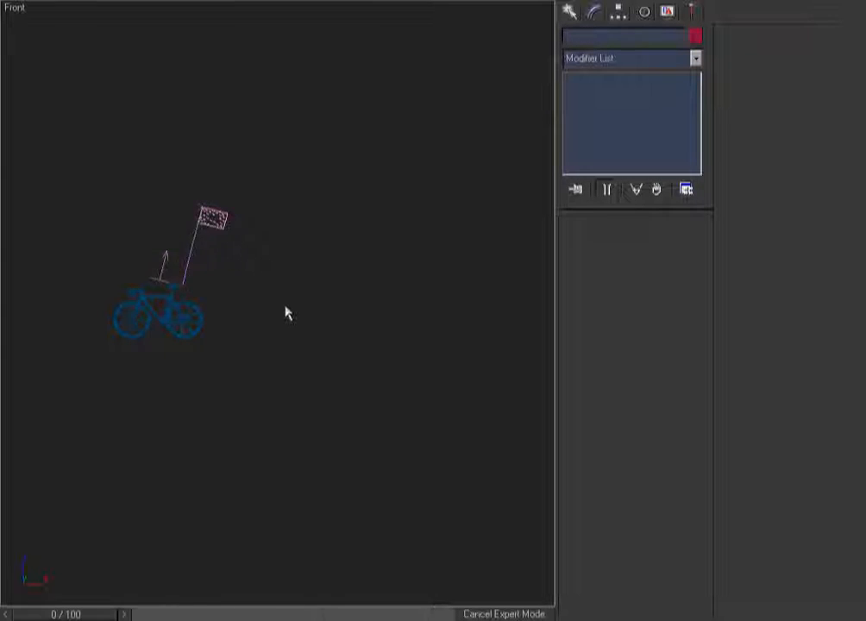
scroll(194, 481, down, 2)
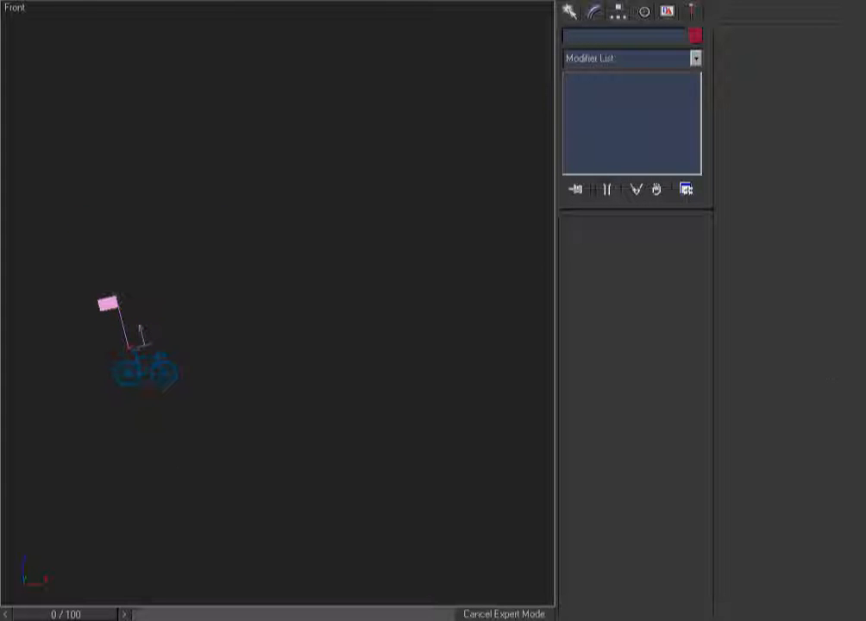
Play back the animation in an orbited view and in the right view to examine how the pole bends along the path
key(z)
key(ctrl+x)
middle_drag(474, 336, 438, 373)
key(/)
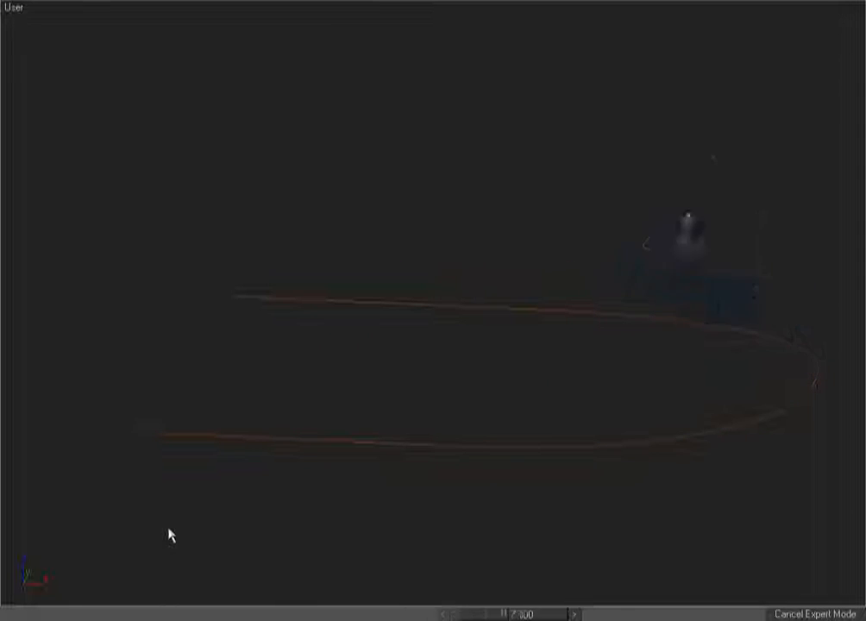
key(Home)
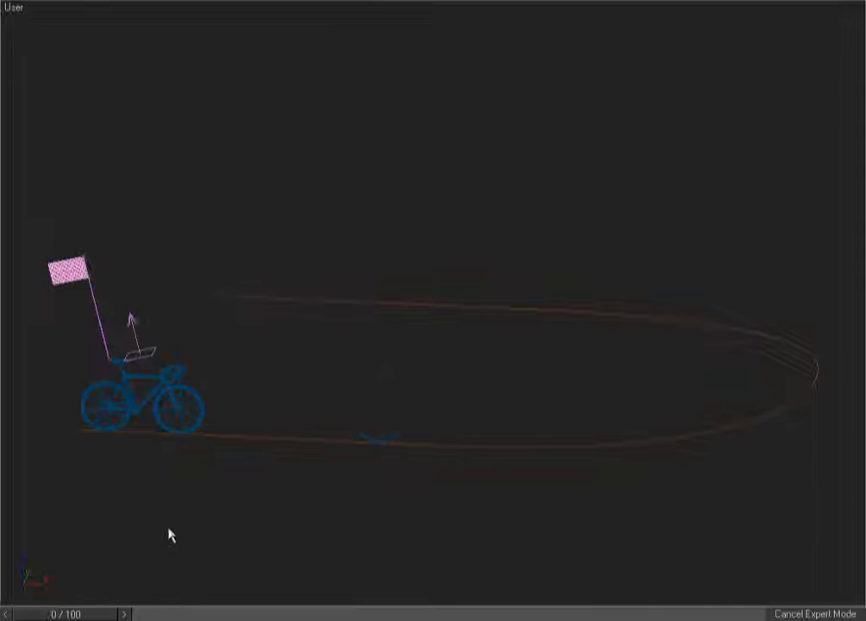
drag(76, 617, 9, 609)
key(r)
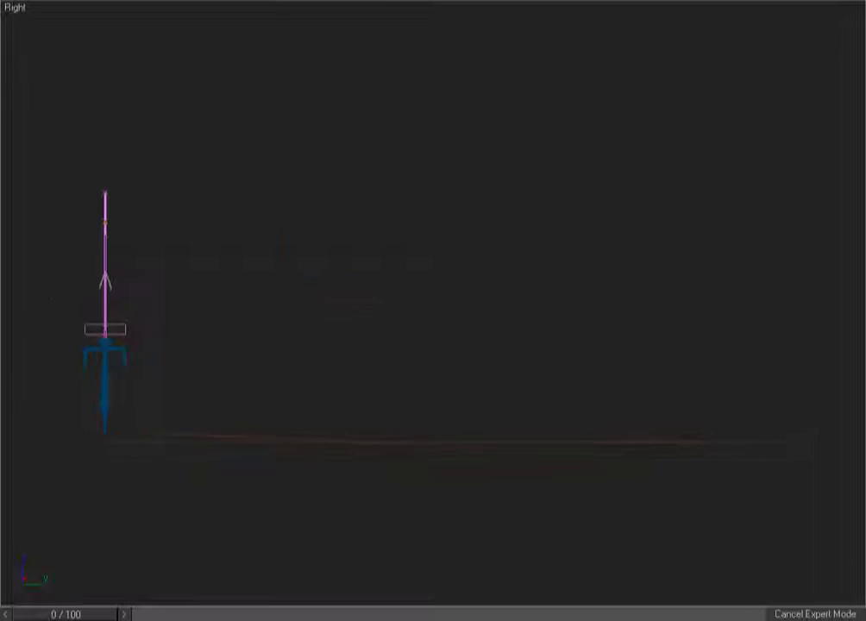
key(/)
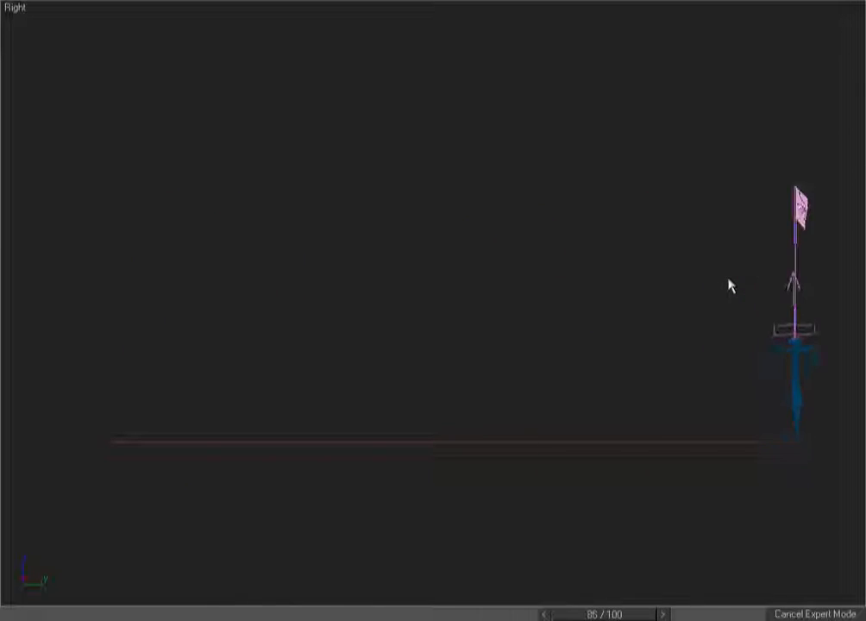
key(slash)
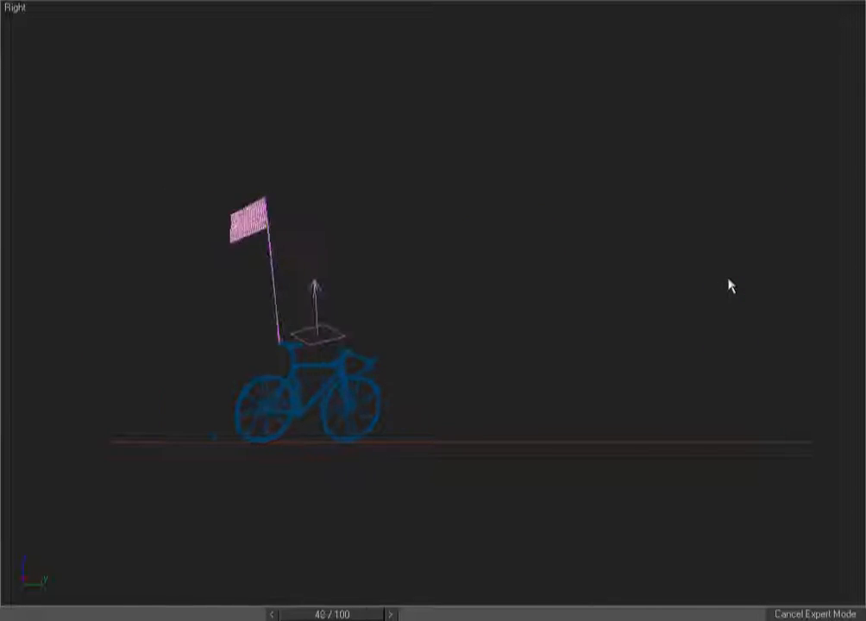
Return to frame 0 in the front view and add Mesh Select and Cloth modifiers to the flag plane above its Skin
key(Home)
key(f)
key(ctrl+w)
drag(105, 184, 63, 284)
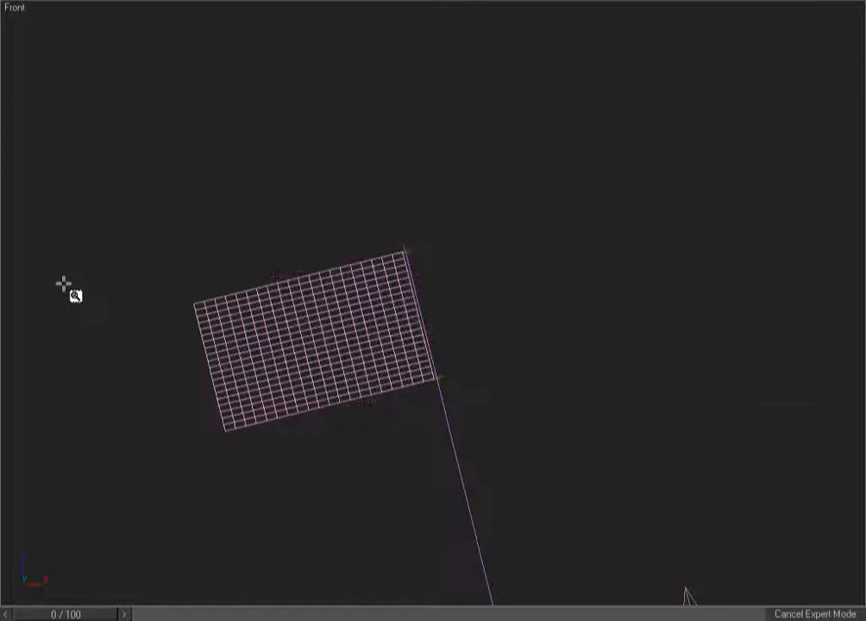
click(274, 350)
key(3)
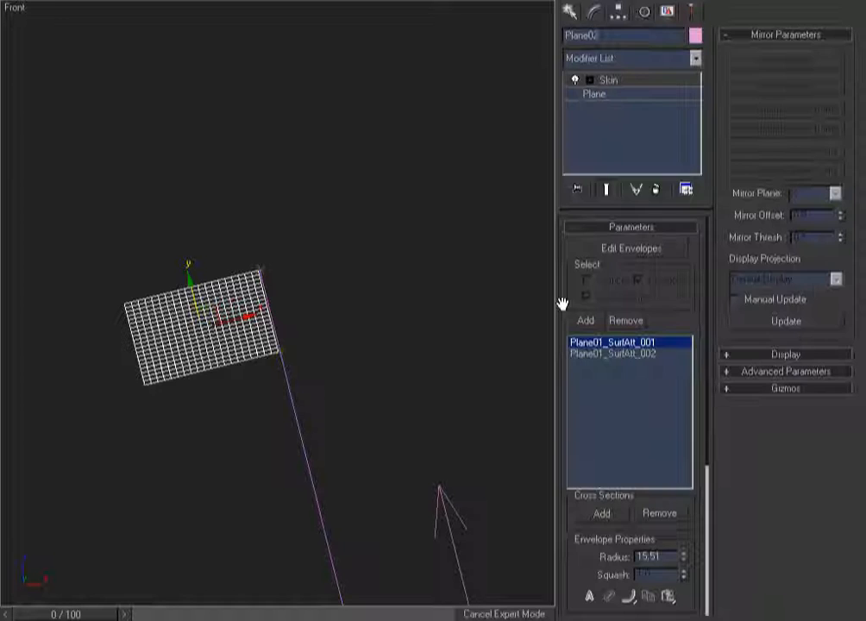
right_click(378, 220)
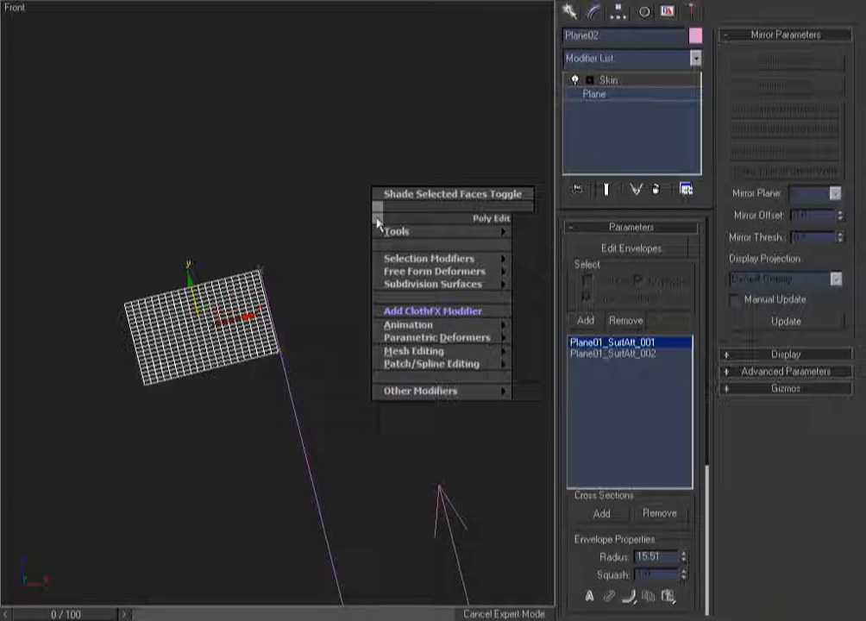
mouse_move(465, 258)
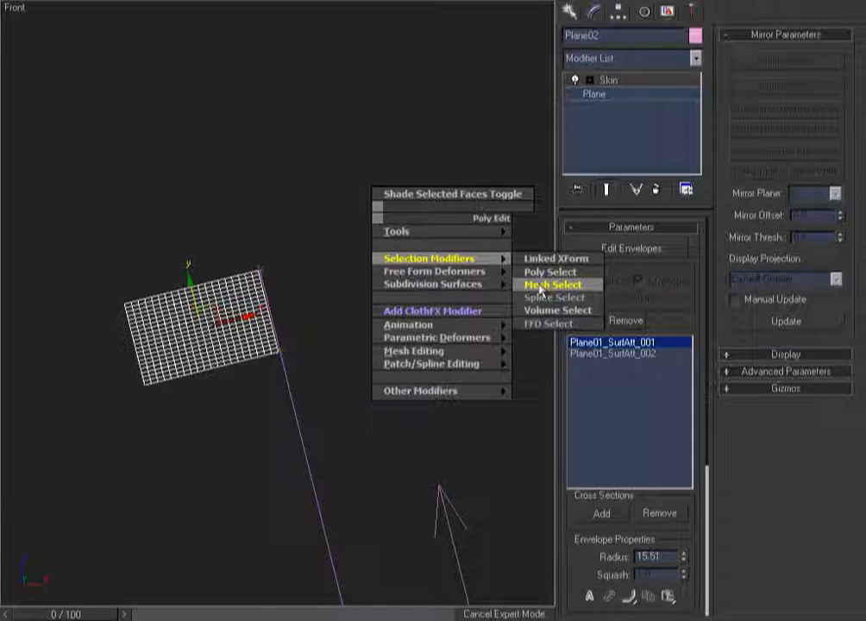
click(548, 284)
right_click(321, 173)
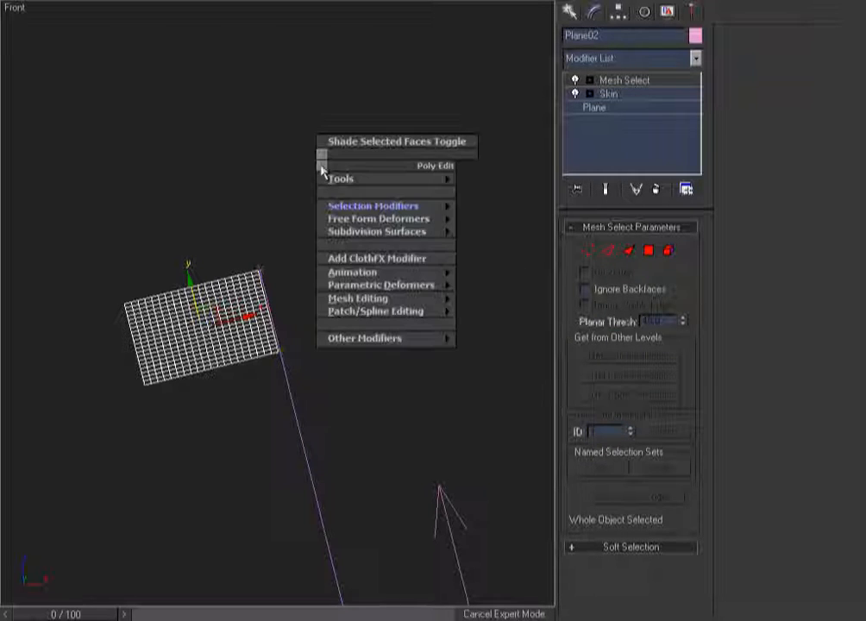
click(381, 257)
Define the flag as a Cloth object in its object properties, using the Cotton preset
click(643, 261)
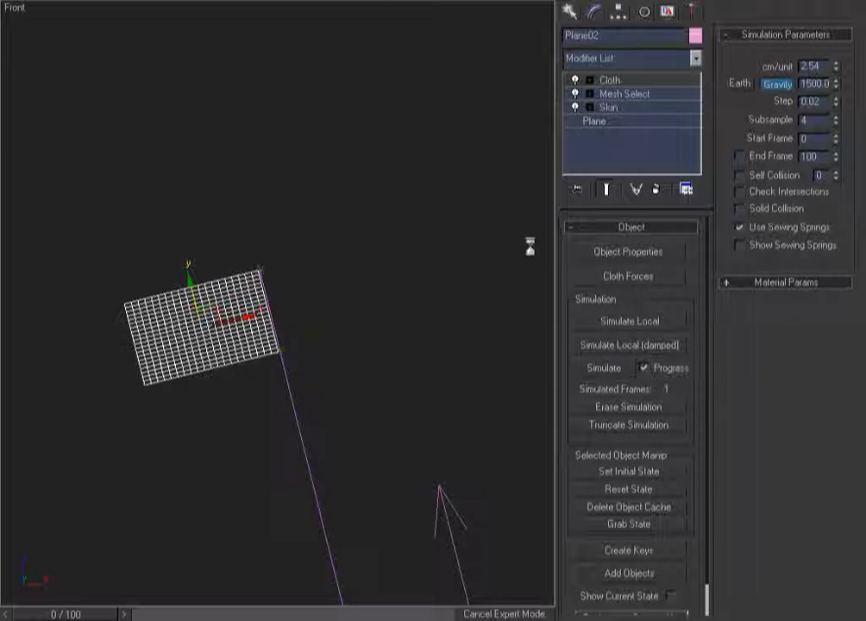
click(338, 171)
click(396, 156)
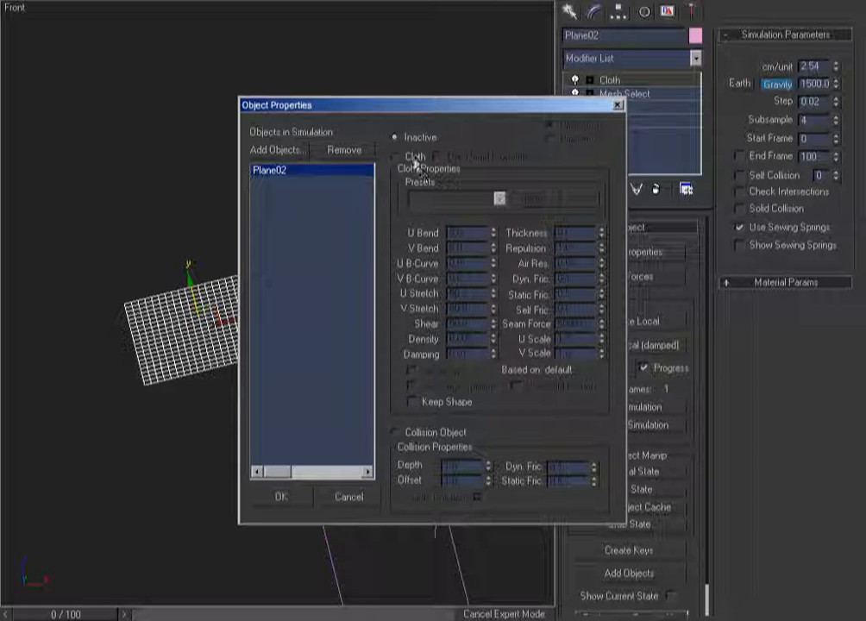
click(482, 197)
drag(503, 226, 501, 242)
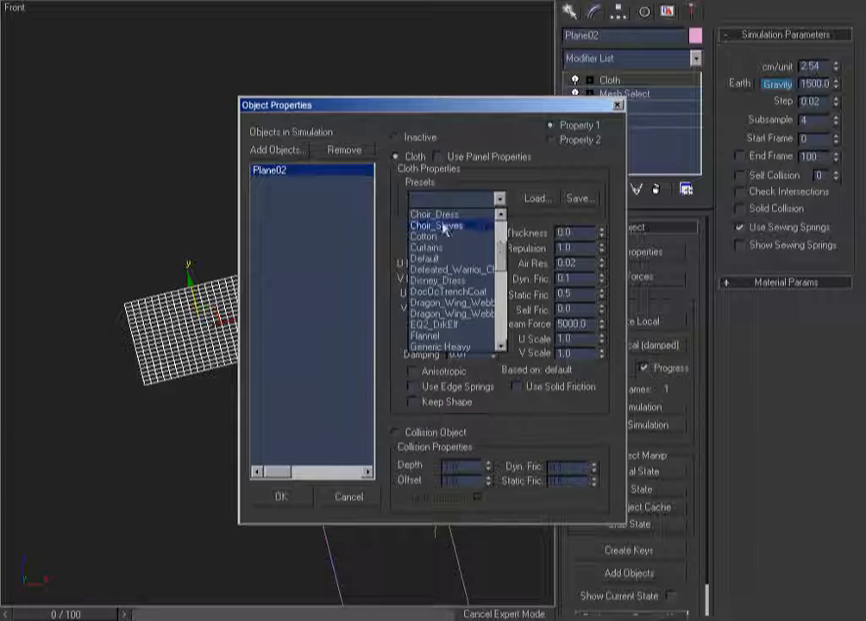
click(433, 237)
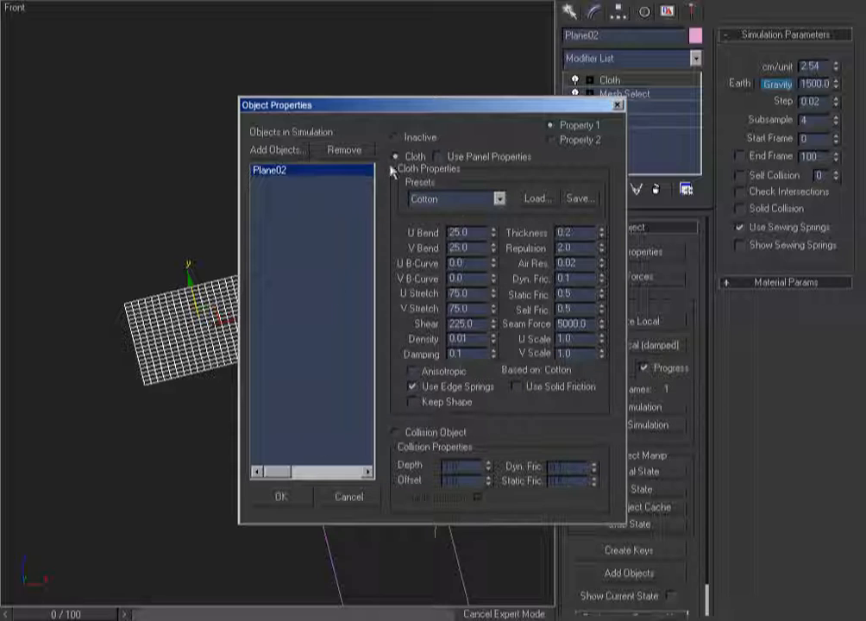
click(277, 498)
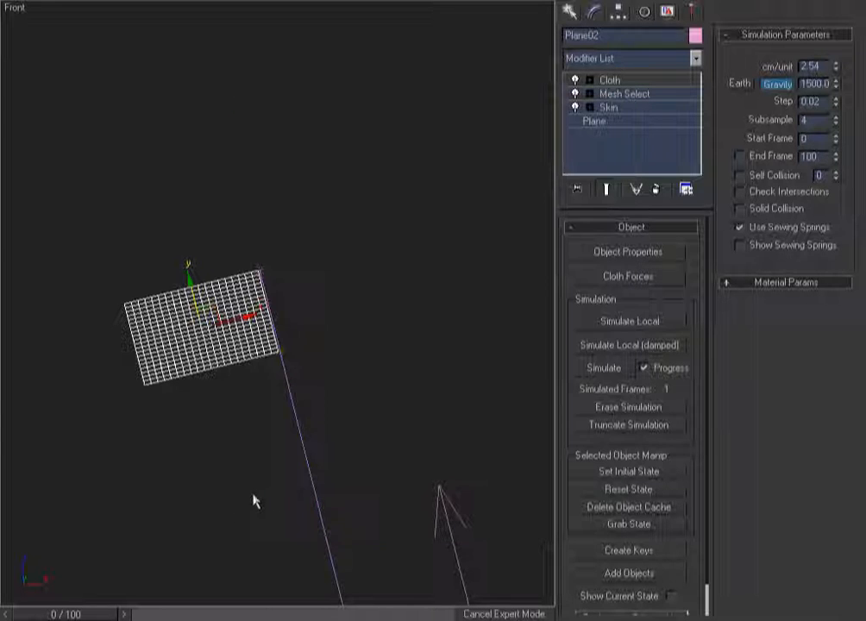
Group the flag's two pole-side corner vertices as "Flag Pin" and make the group a Preserve constraint
click(615, 80)
scroll(282, 267, up, 5)
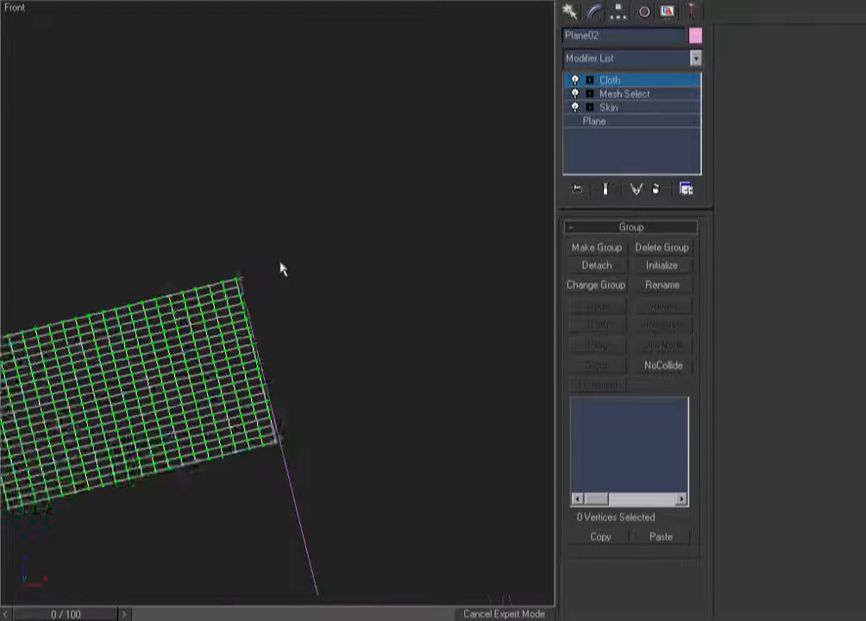
drag(503, 127, 467, 156)
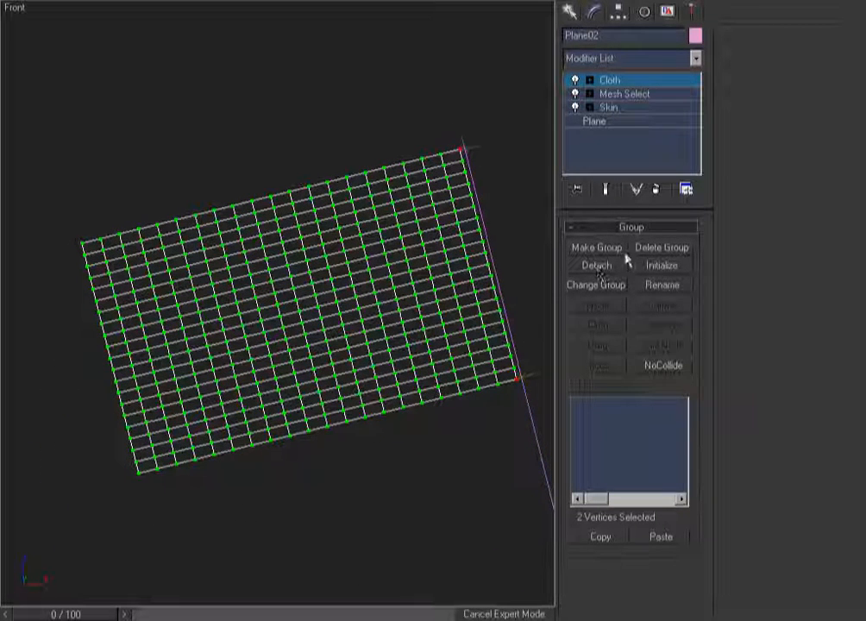
click(598, 248)
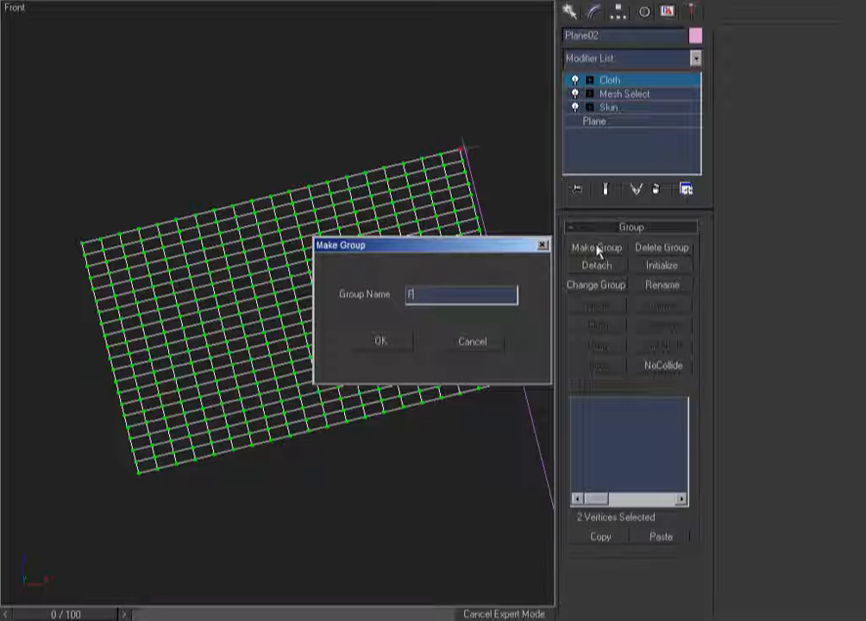
text(Flag Pin)
key(Return)
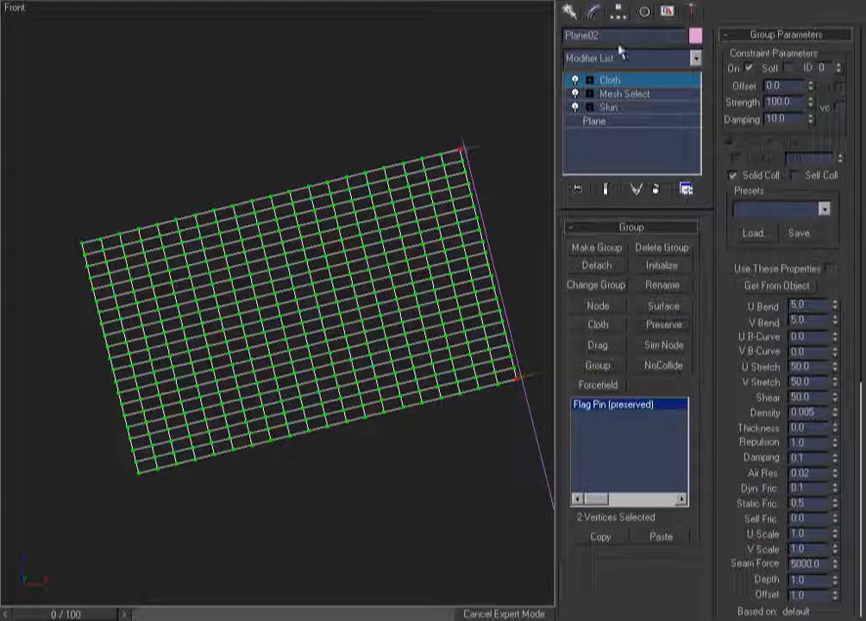
Leave the flag's vertex group editing, set its cloth gravity to -2000, and turn off Use Sewing Springs
click(627, 81)
scroll(334, 225, down, 3)
middle_drag(334, 224, 229, 177)
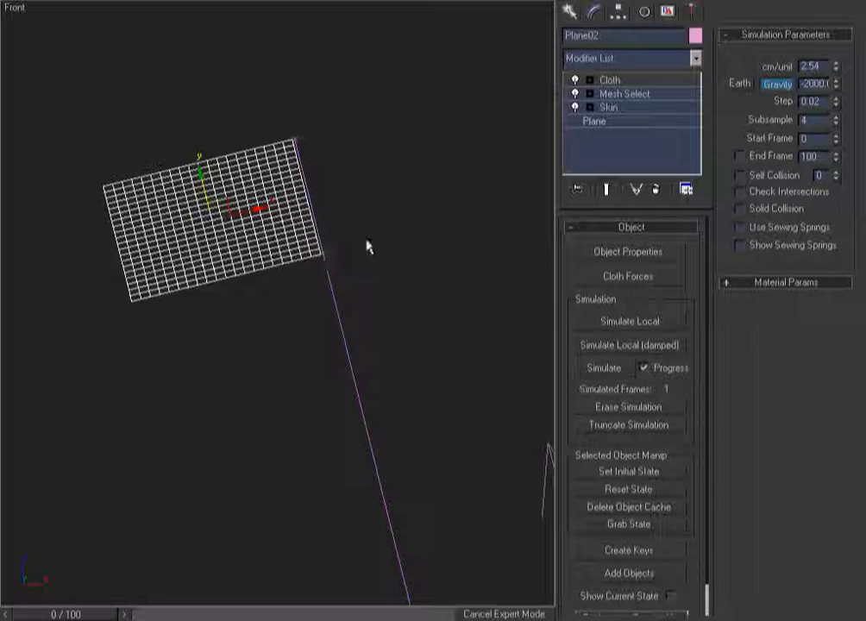
Simulate the flag's cloth and play back the result in the front and right views
click(367, 133)
key(z)
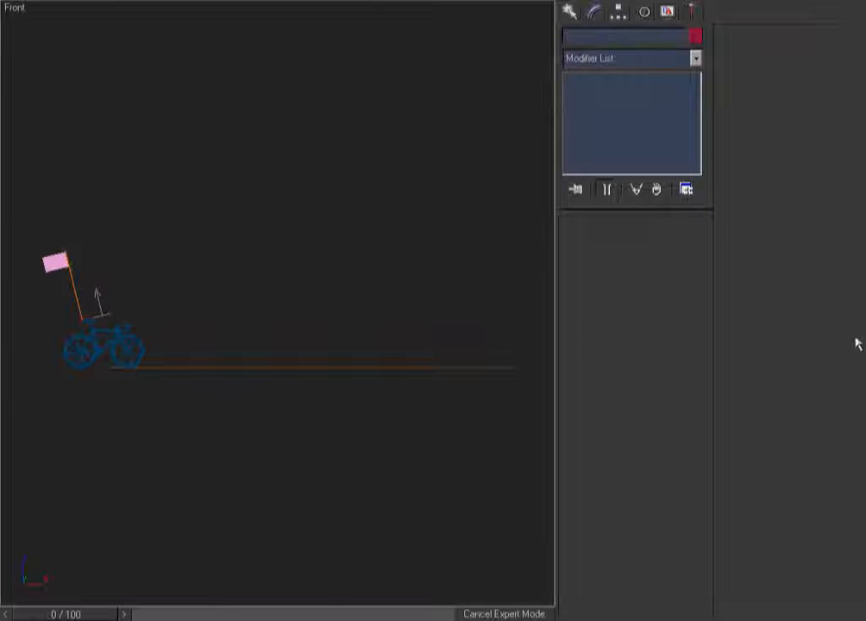
middle_drag(138, 364, 188, 368)
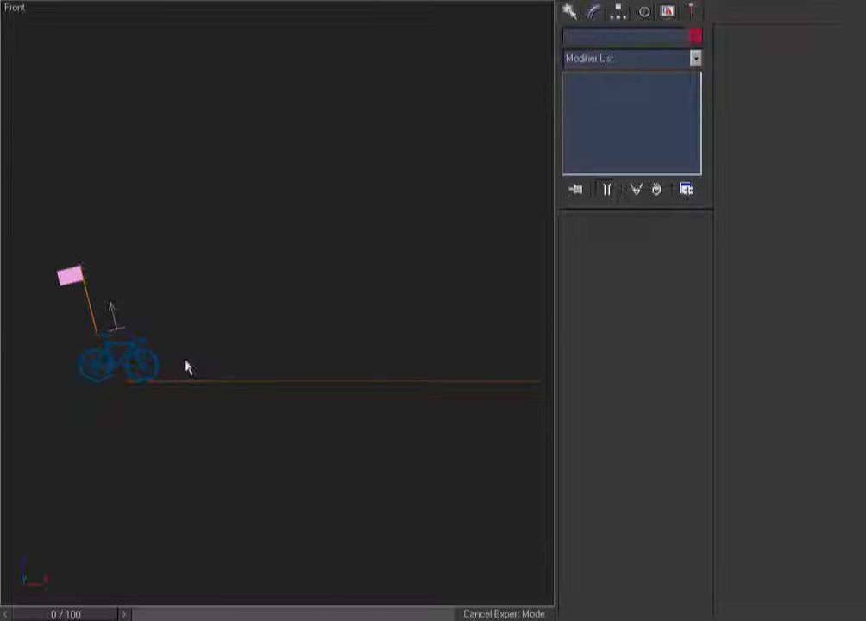
click(66, 275)
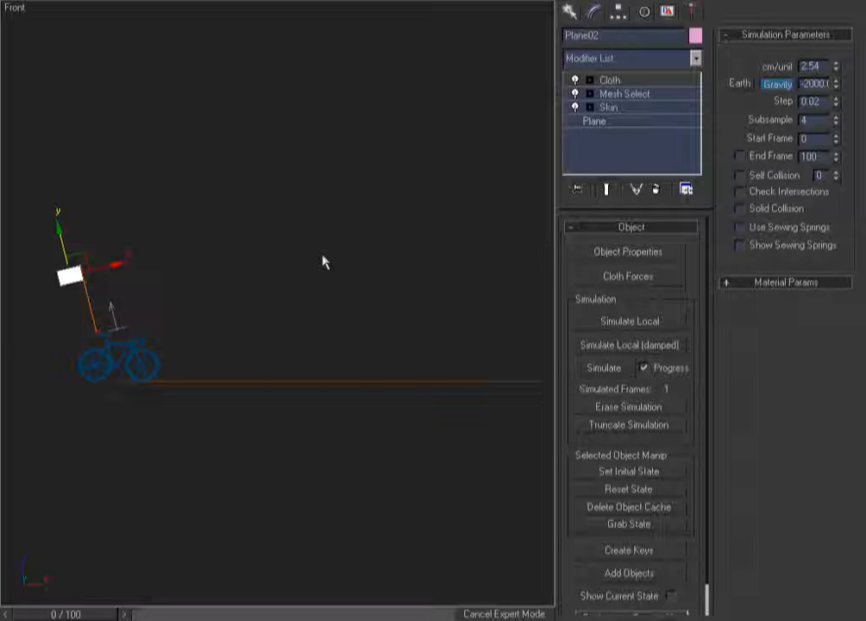
click(603, 368)
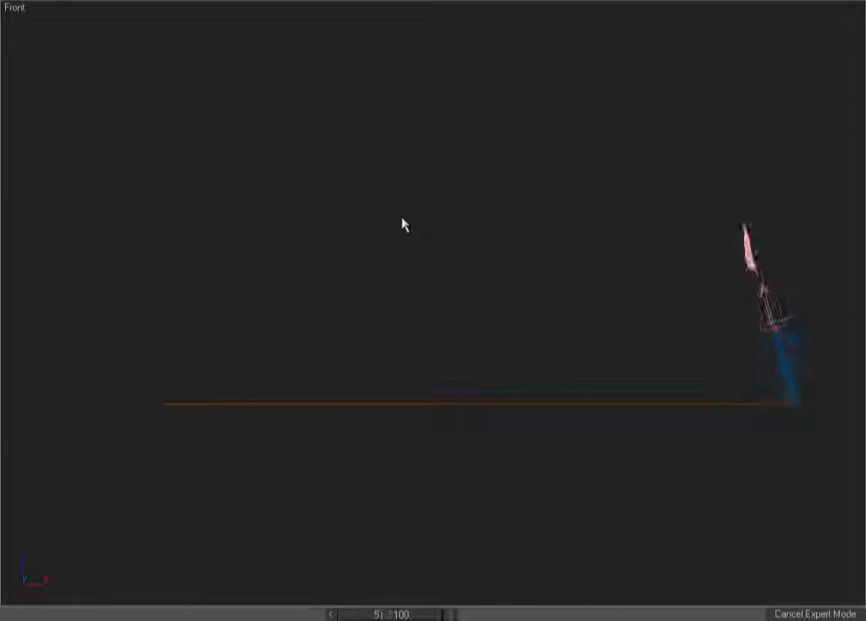
key(r)
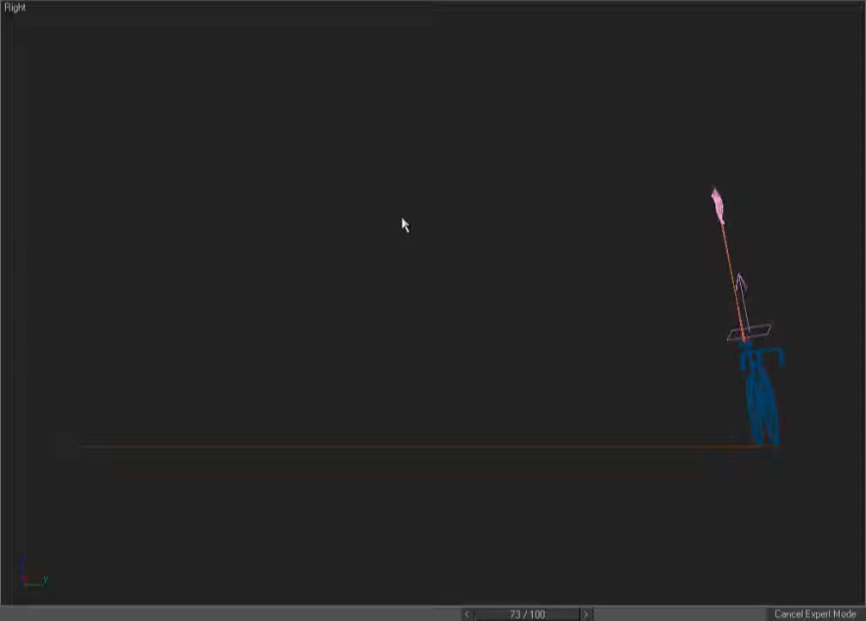
Replay the flag simulation in the right view, compare it with the front view, and return to the first frame
key(Home)
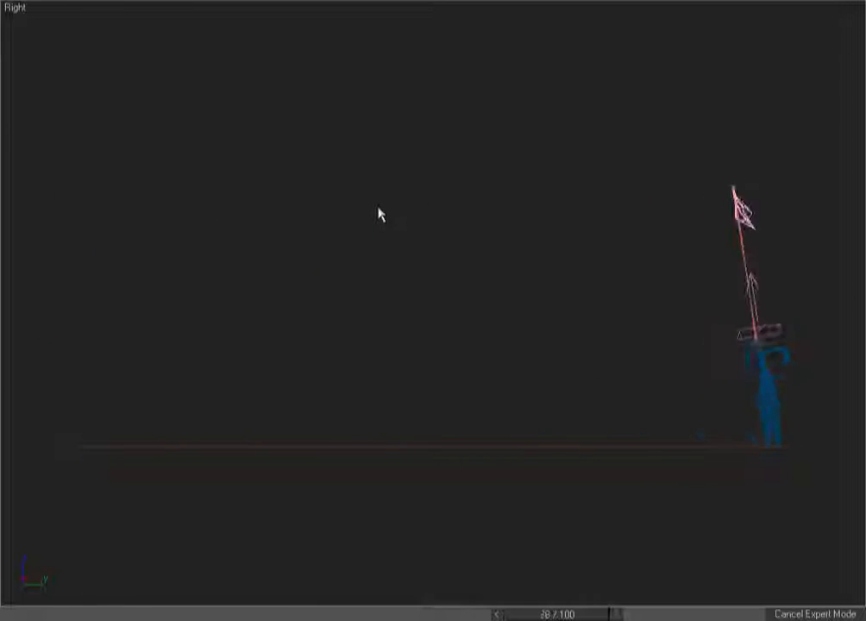
key(f)
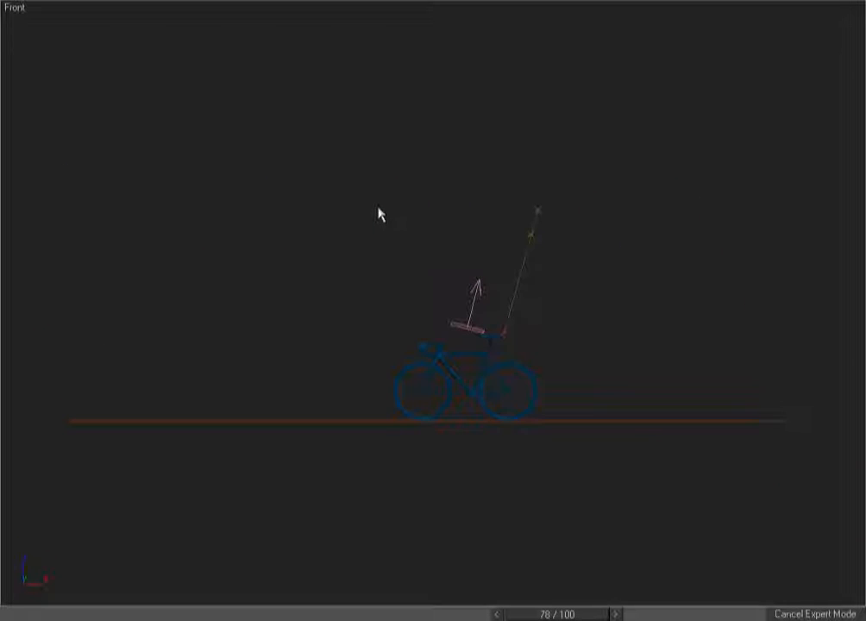
key(r)
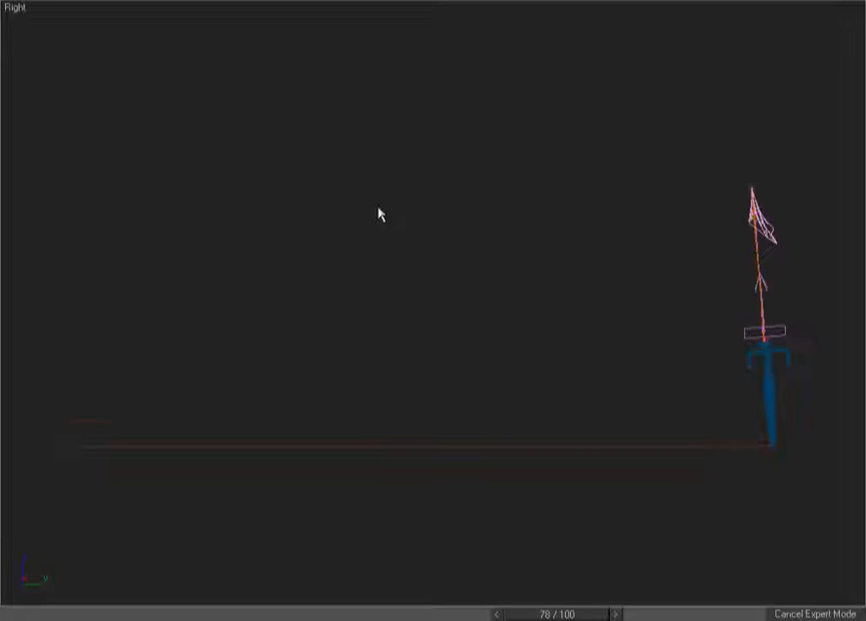
key(Home)
key(f)
key(z)
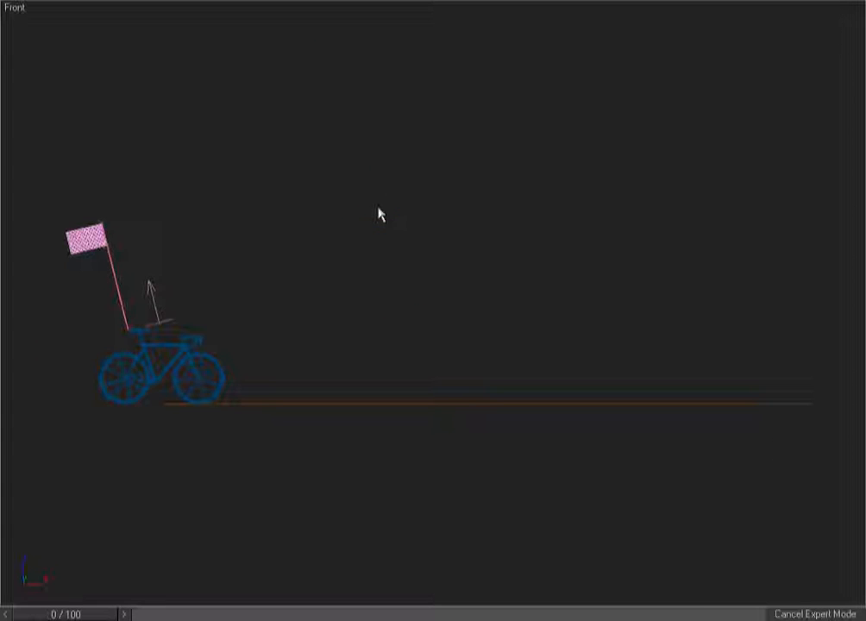
Play back the animation with shaded display in the front and top views, and rewind to frame 0
key(F3)
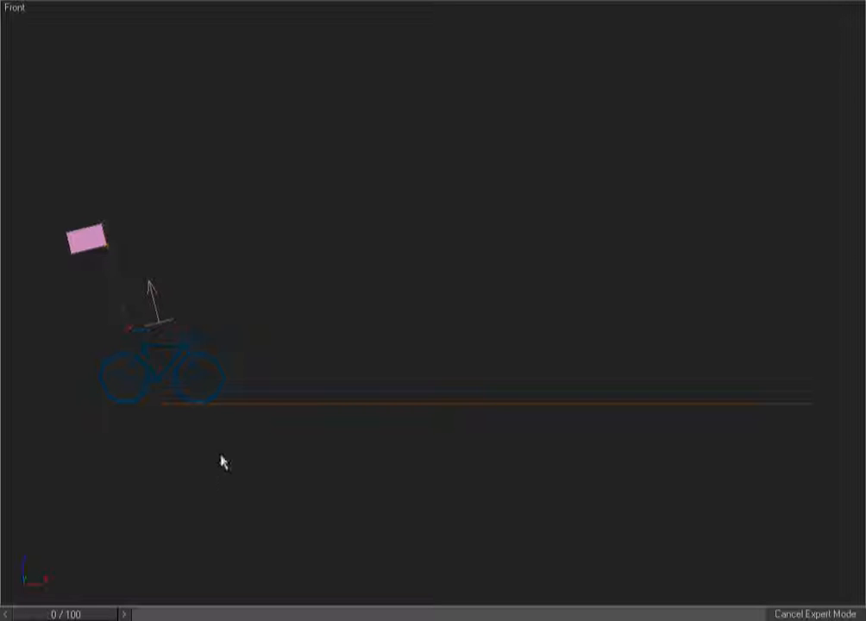
key(/)
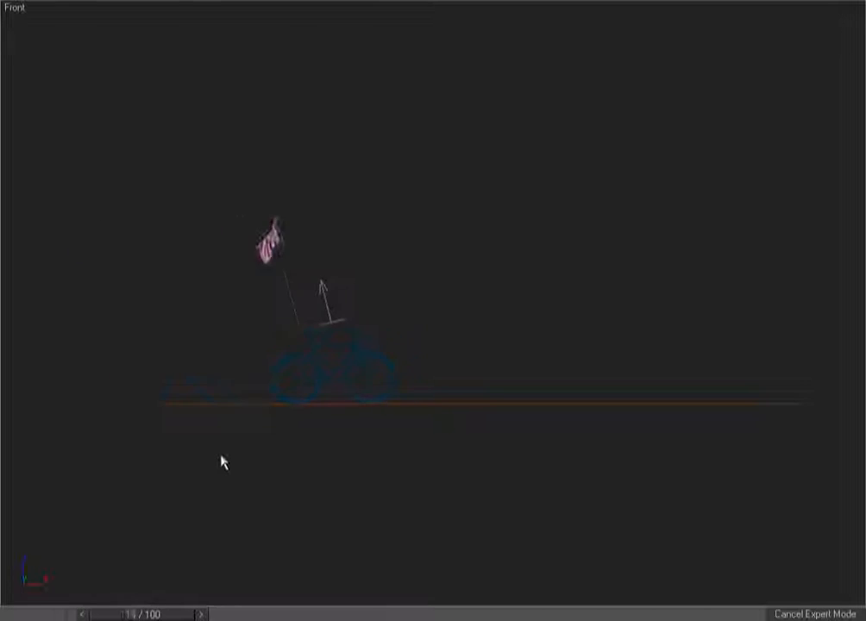
key(t)
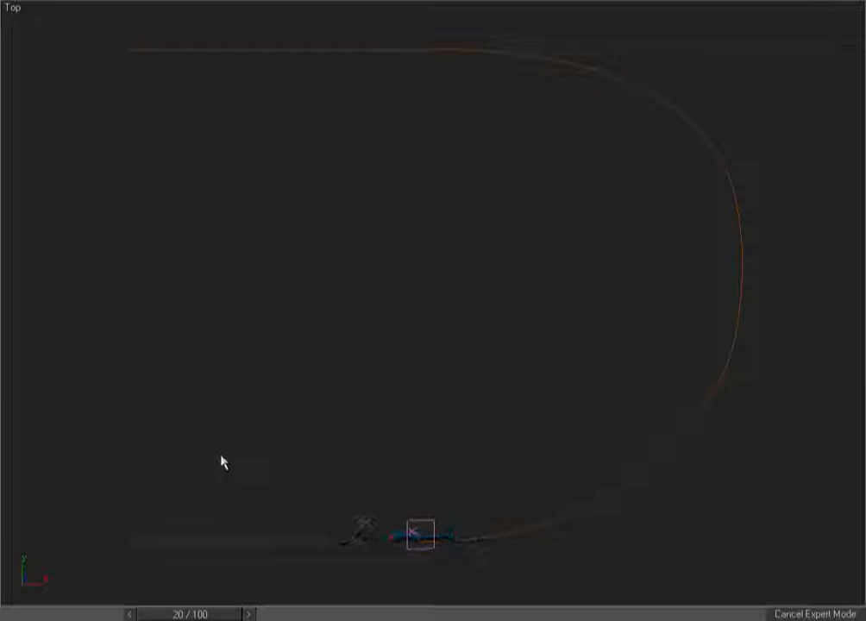
key(Home)
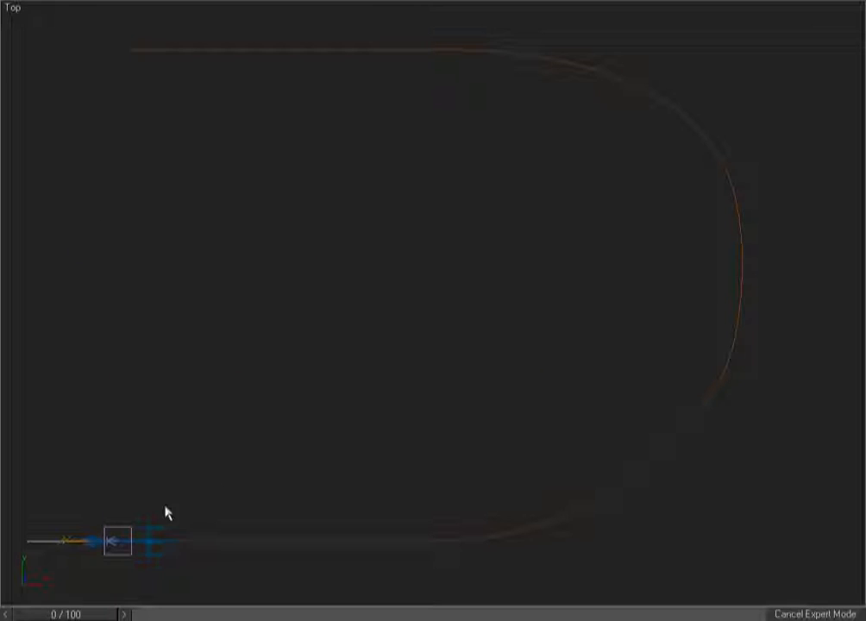
Try deleting the flag in the front view, and pick the orange pole mesh behind the saddle
key(f)
drag(246, 184, 20, 418)
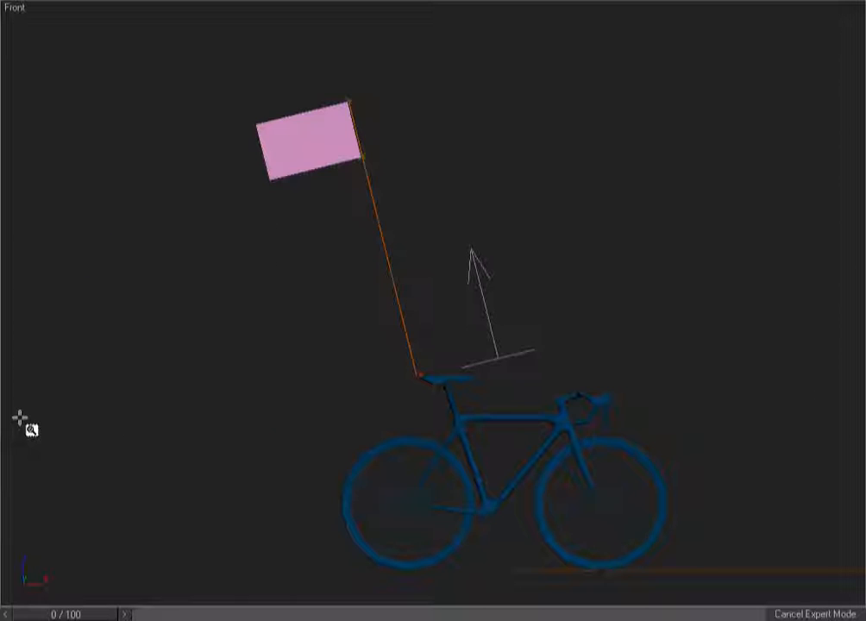
key(Delete)
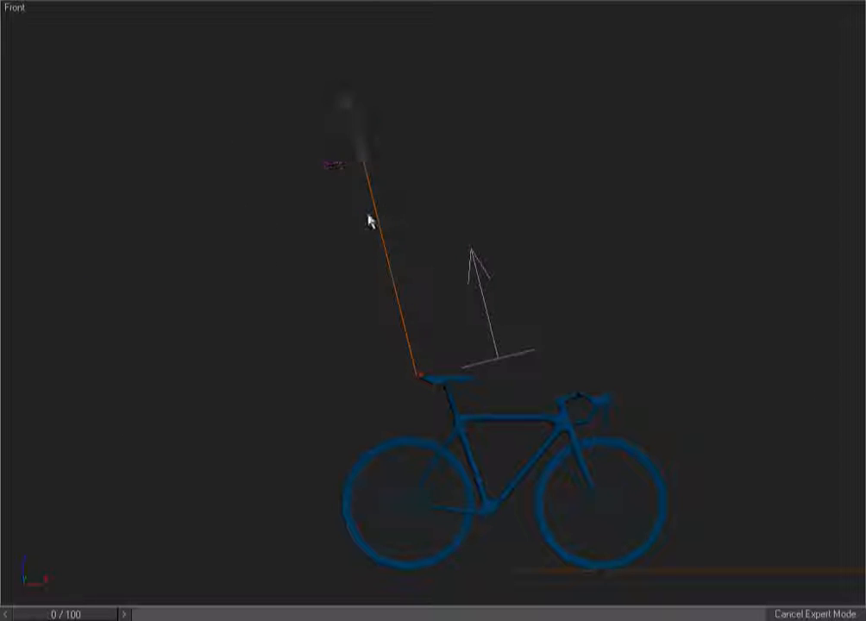
drag(397, 222, 373, 266)
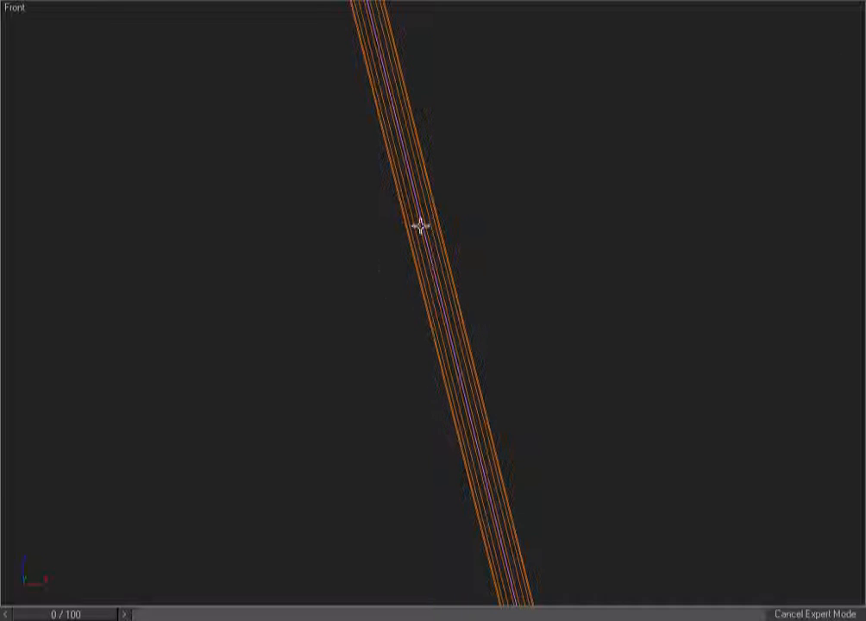
click(441, 223)
key(shift+z)
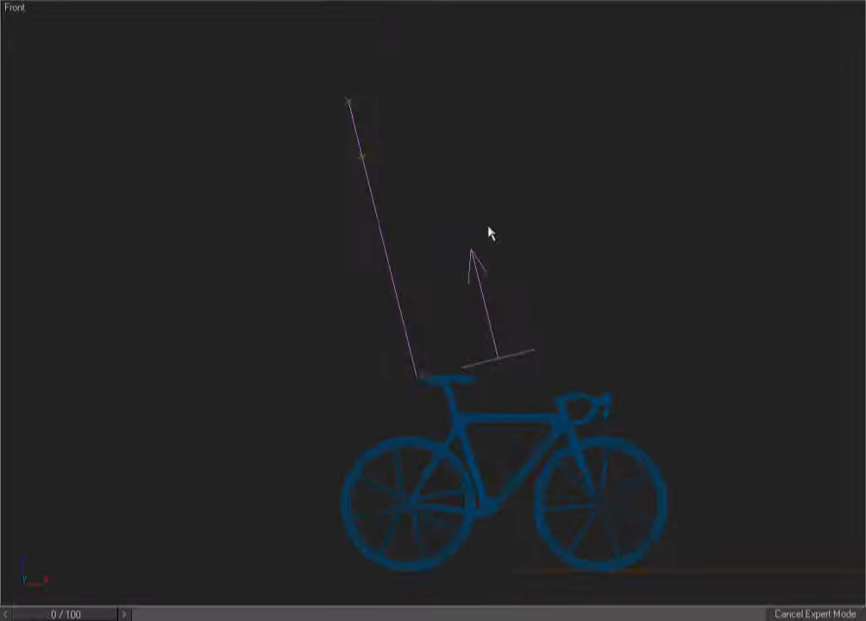
Hide the helper points and gravity space warp, keeping the geometry shown, and play the animation in the top view
key(shift+g)
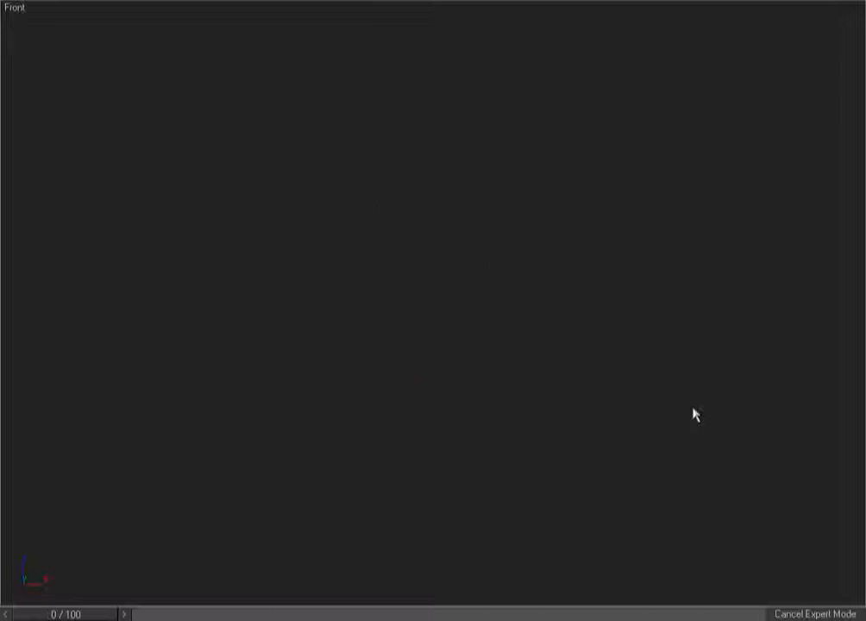
key(shift+g)
key(t)
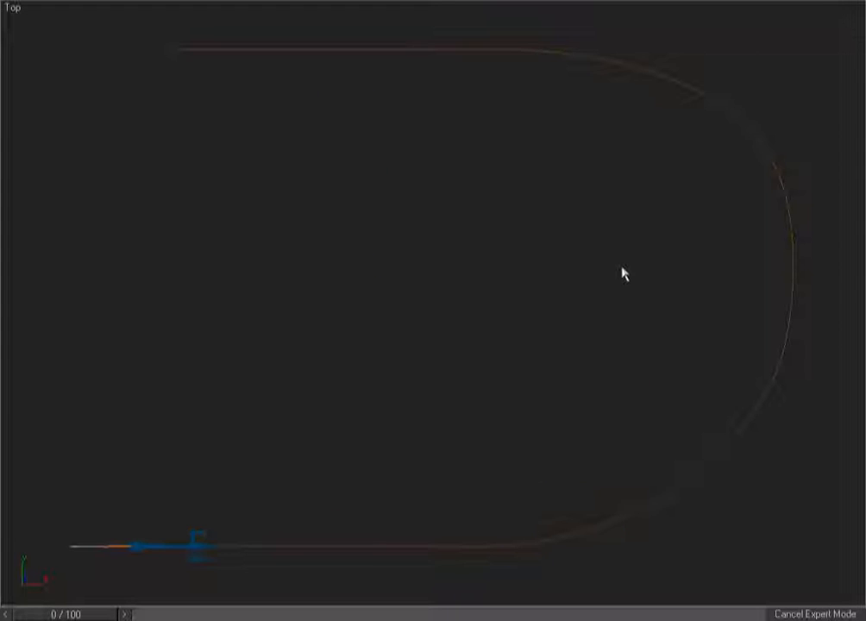
key(slash)
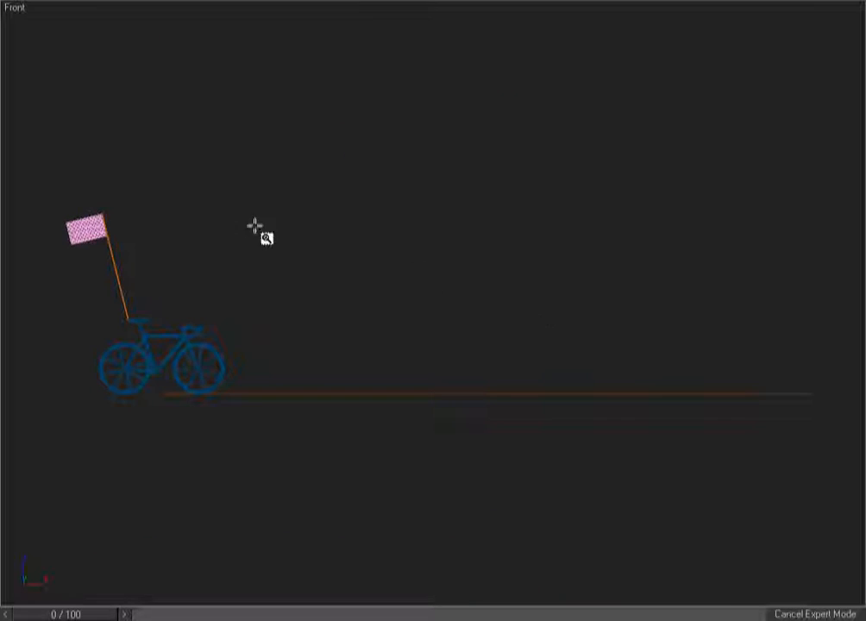
Examine the flag's mesh up close, and play back the simulation in an angled view of the whole bicycle path
drag(118, 212, 61, 257)
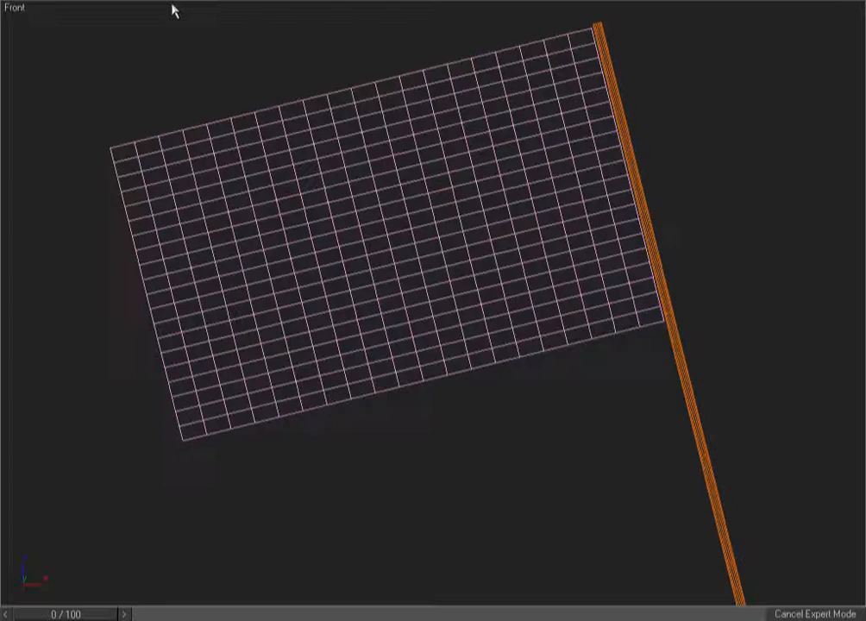
key(shift+z)
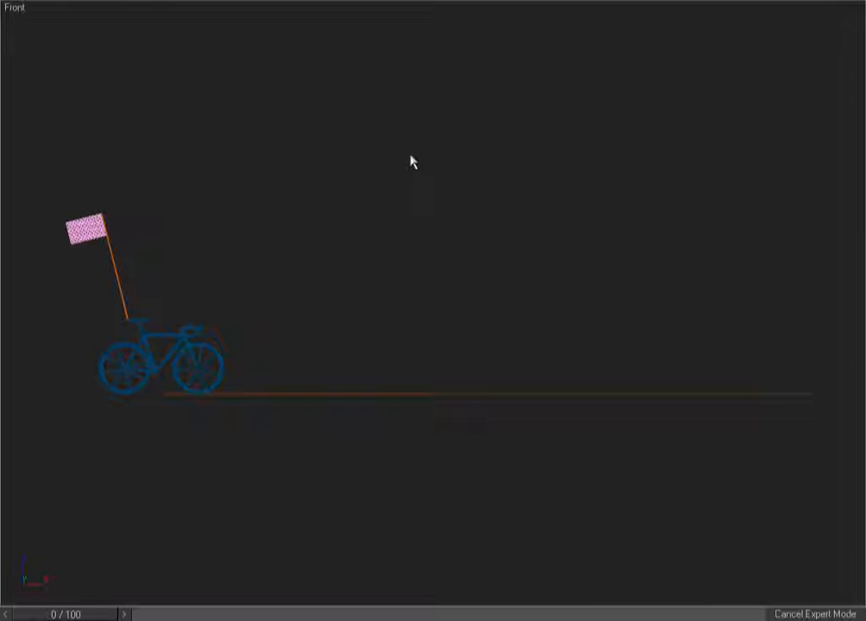
drag(95, 443, 518, 207)
alt+middle_drag(532, 256, 479, 302)
click(367, 266)
key(/)
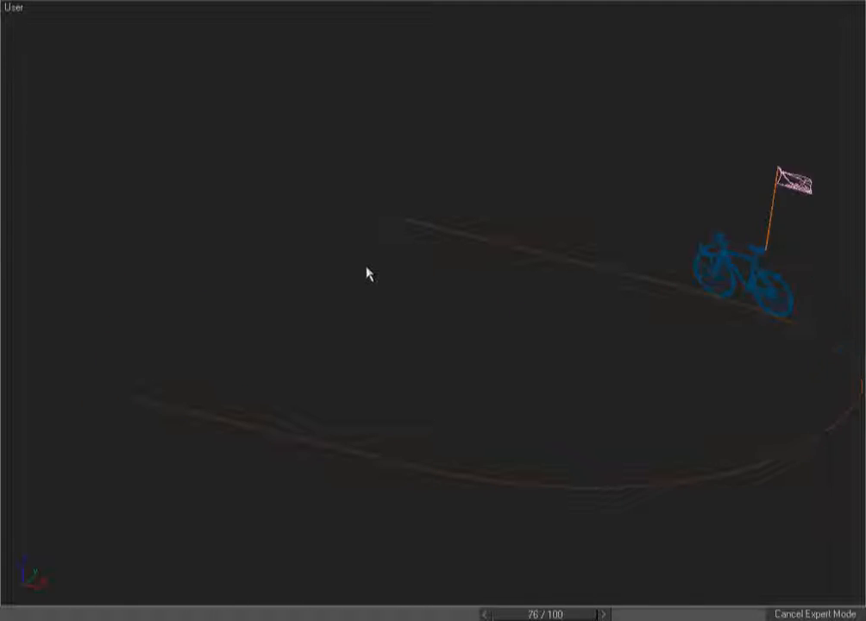
middle_drag(395, 309, 320, 291)
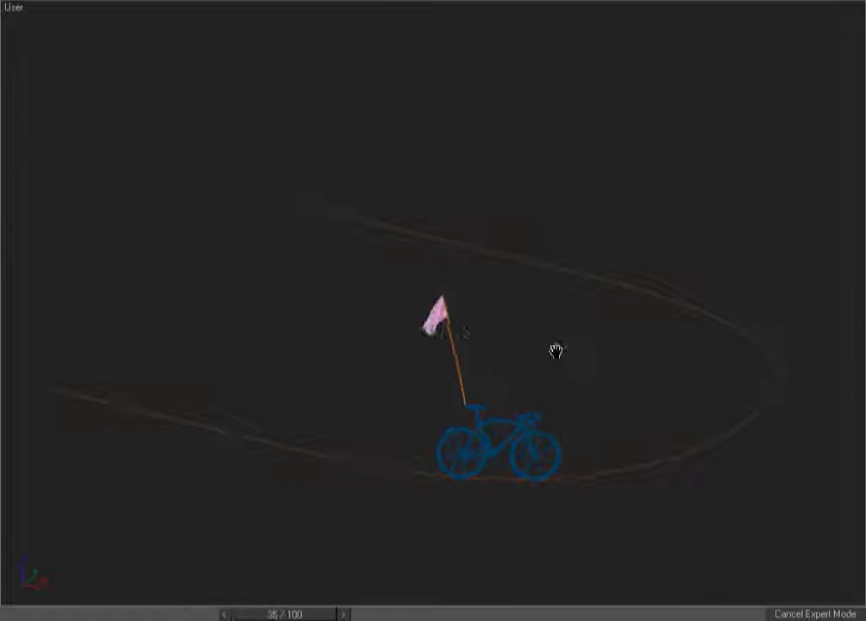